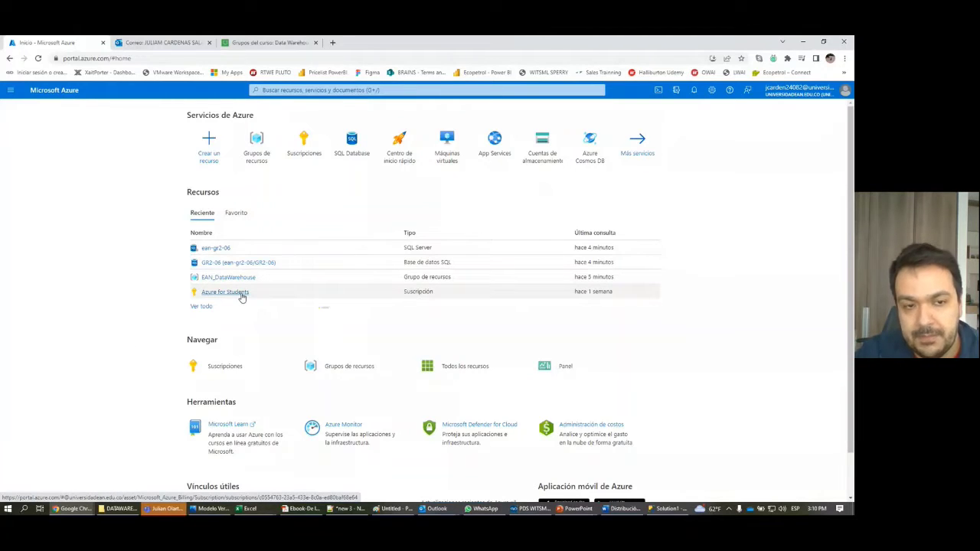
Step: Open the EAN_DataWarehouse resource group from the home page's recent resources
{"action": "mouse_move", "coordinate": [241, 297]}
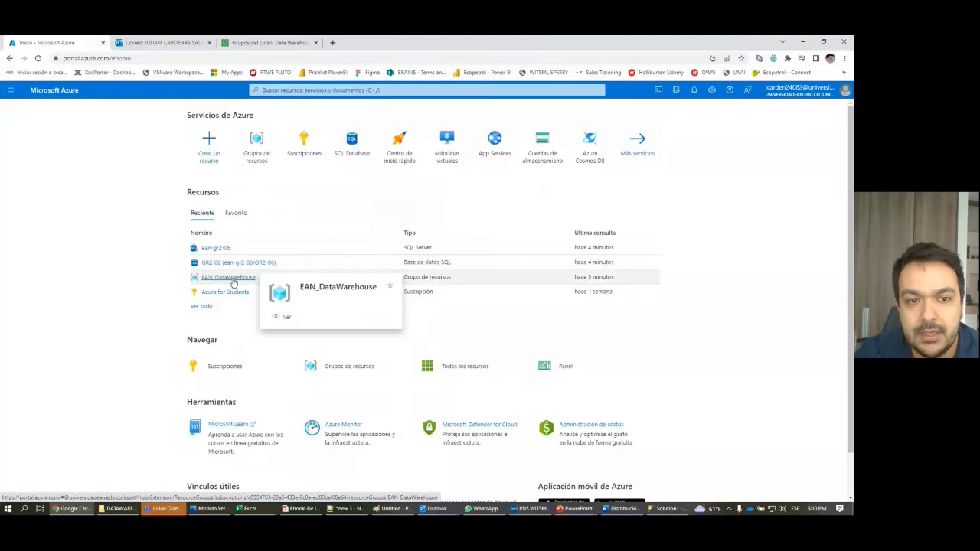
{"action": "left_click", "coordinate": [233, 280]}
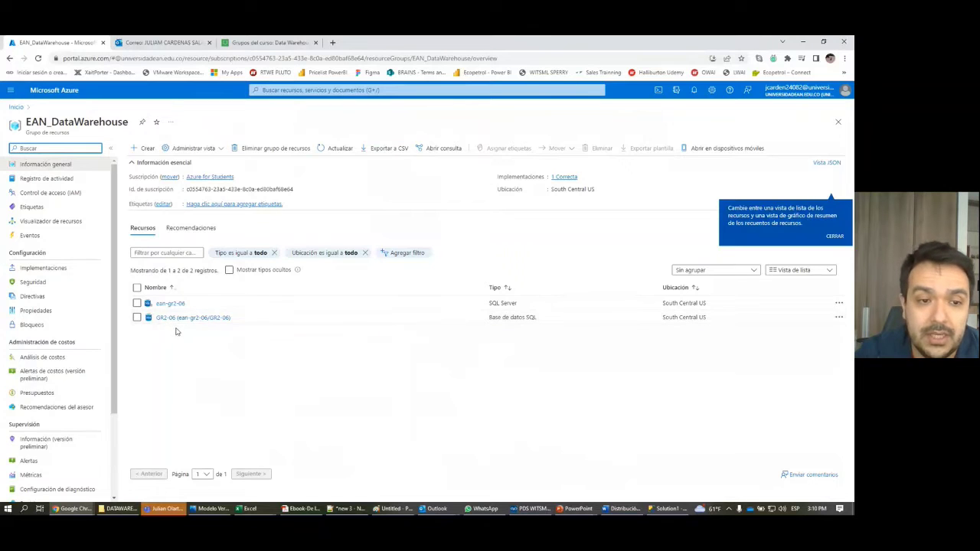
Step: Check that GR2-06's Todos firewall rule spans 1.1.1.1 to 255.255.255.255, then return to EAN_DataWarehouse
{"action": "left_click", "coordinate": [211, 320]}
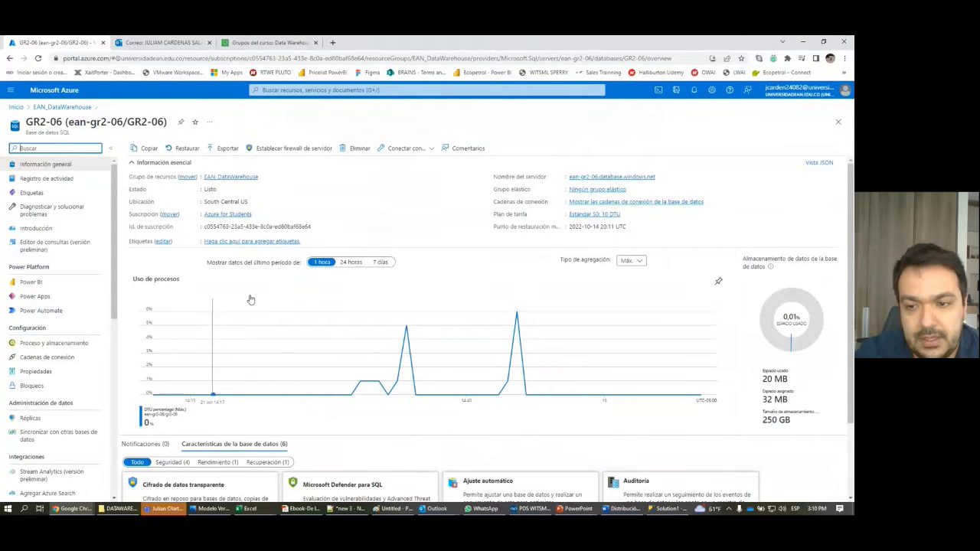
{"action": "left_click", "coordinate": [294, 148]}
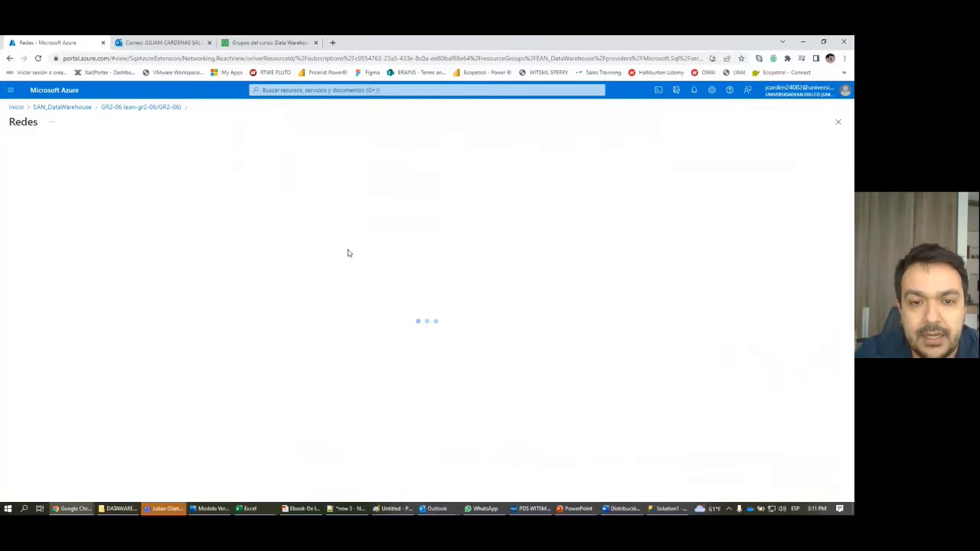
{"action": "scroll", "coordinate": [350, 254], "scroll_direction": "down", "scroll_amount": 2}
{"action": "left_click_drag", "start_coordinate": [34, 423], "coordinate": [2, 425]}
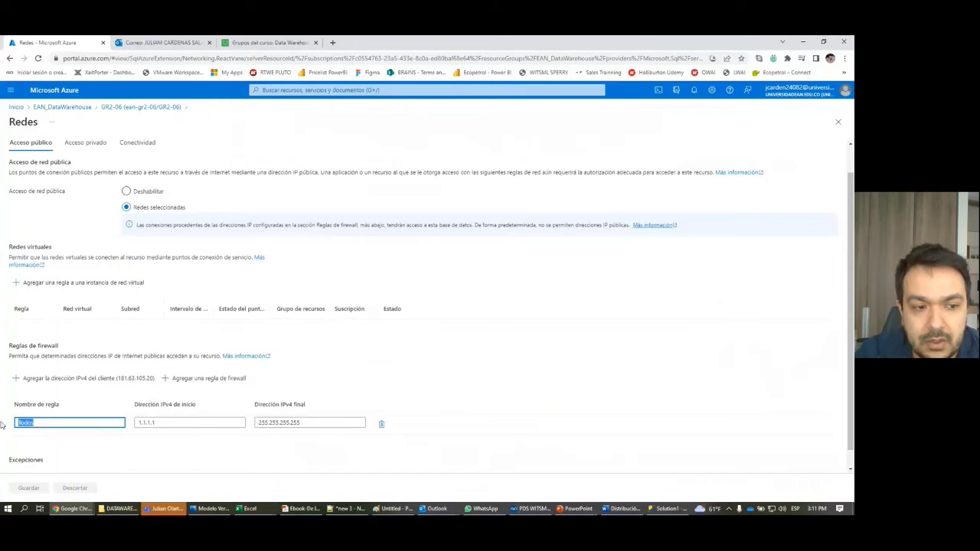
{"action": "left_click_drag", "start_coordinate": [170, 423], "coordinate": [103, 424]}
{"action": "left_click_drag", "start_coordinate": [325, 423], "coordinate": [280, 423]}
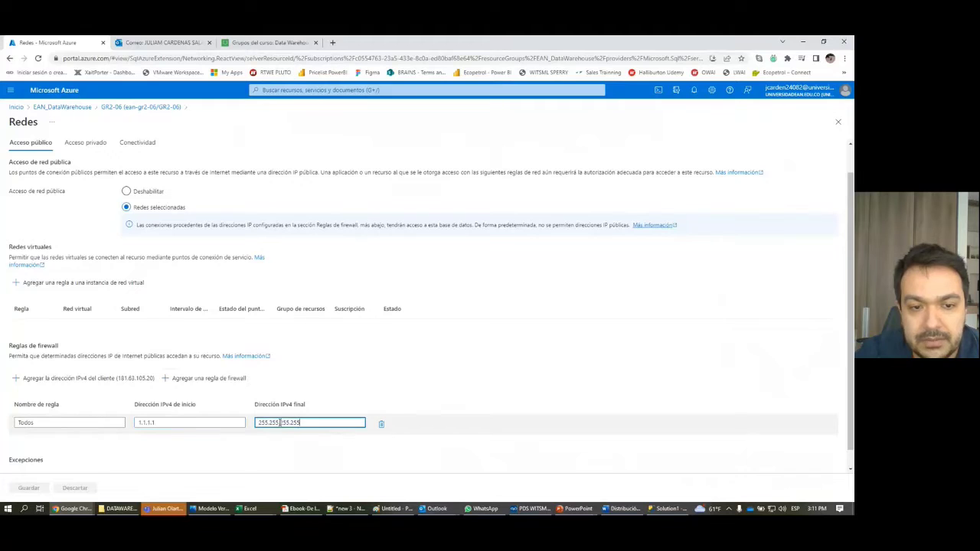
{"action": "double_click", "coordinate": [280, 423]}
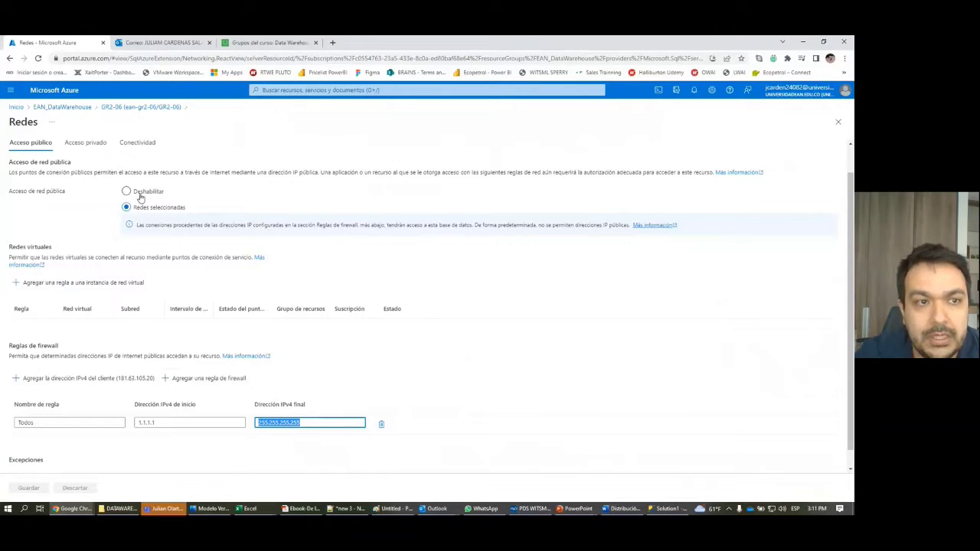
{"action": "left_click", "coordinate": [77, 111]}
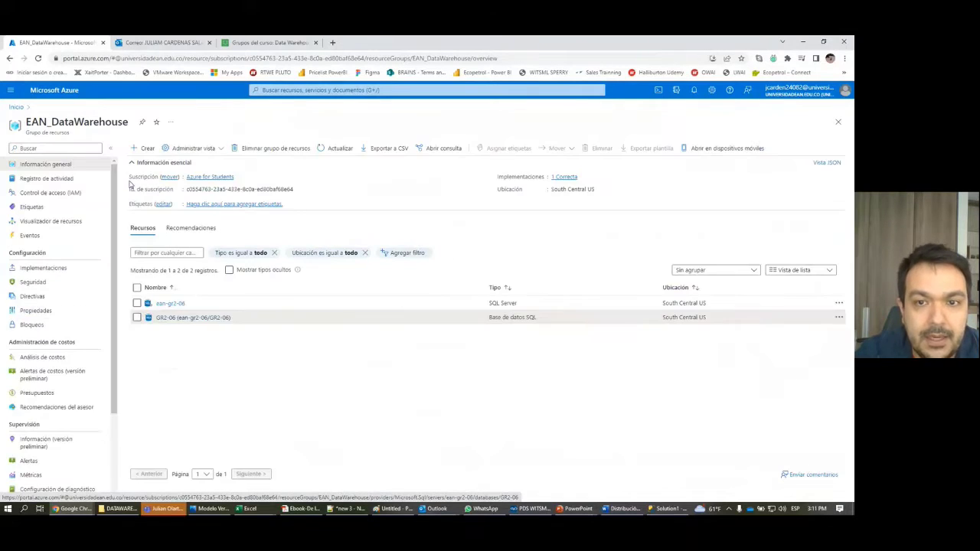
Step: Copy the server name ean-gr2-06.database.windows.net from GR2-06 and switch to SSMS
{"action": "left_click", "coordinate": [192, 319]}
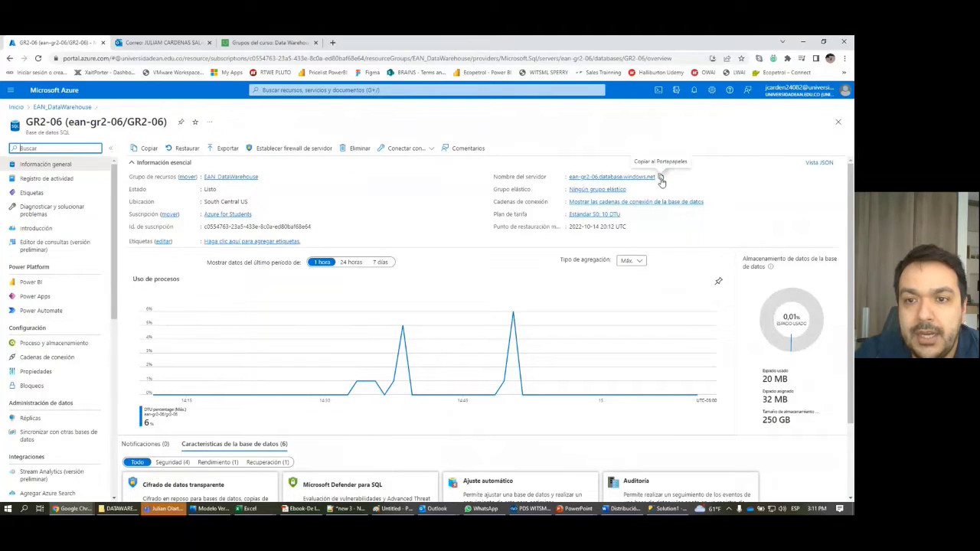
{"action": "left_click", "coordinate": [661, 178]}
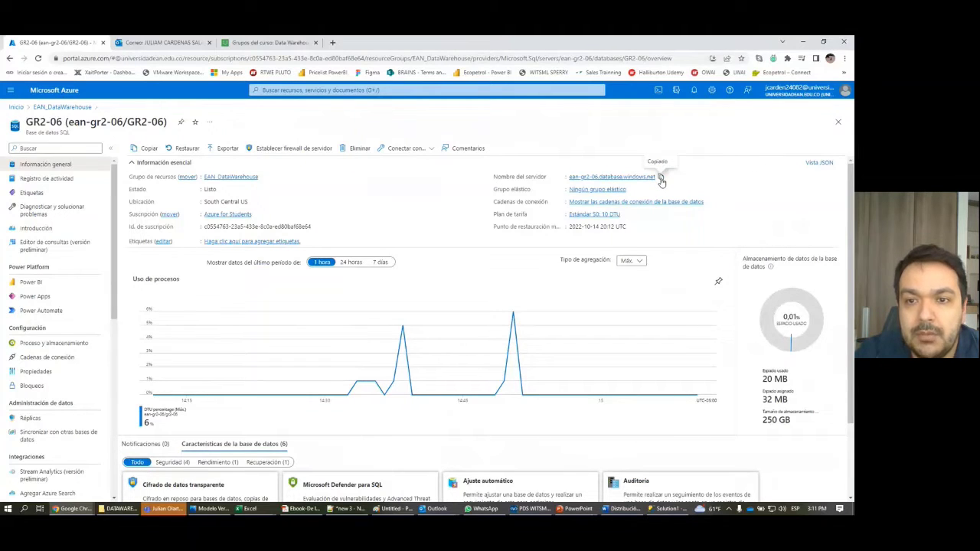
{"action": "left_click", "coordinate": [663, 509]}
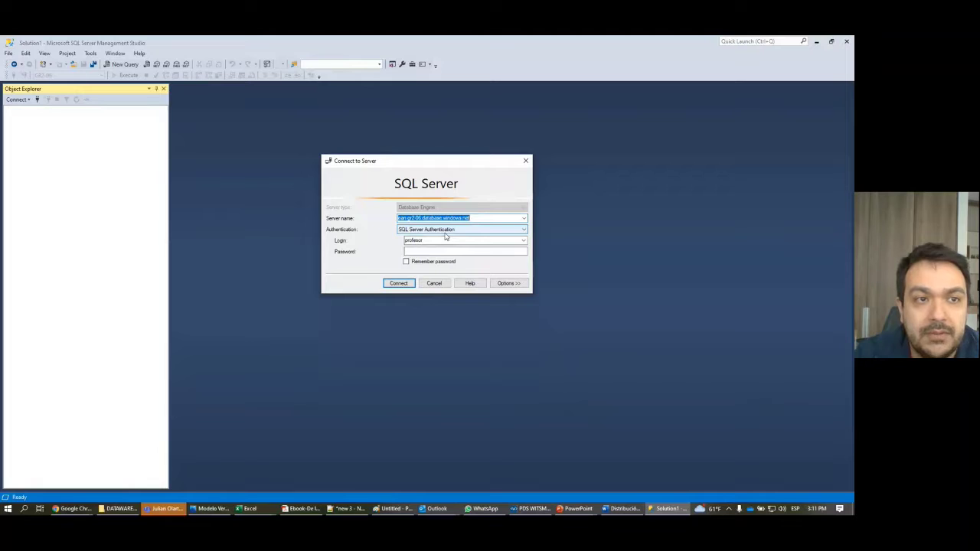
Step: Connect to ean-gr2-06.database.windows.net with the user's own login and password
{"action": "left_click", "coordinate": [484, 218]}
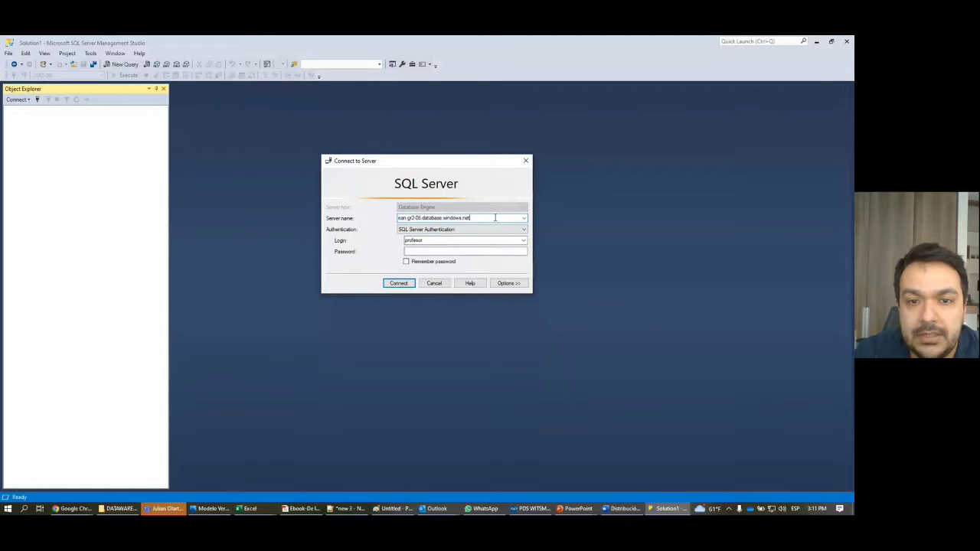
{"action": "left_click_drag", "start_coordinate": [494, 218], "coordinate": [361, 219]}
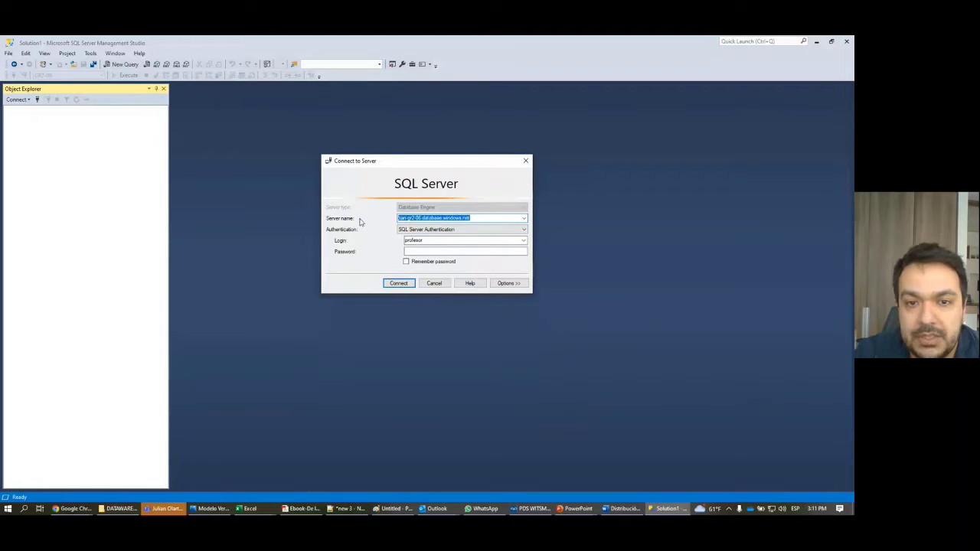
{"action": "double_click", "coordinate": [441, 242]}
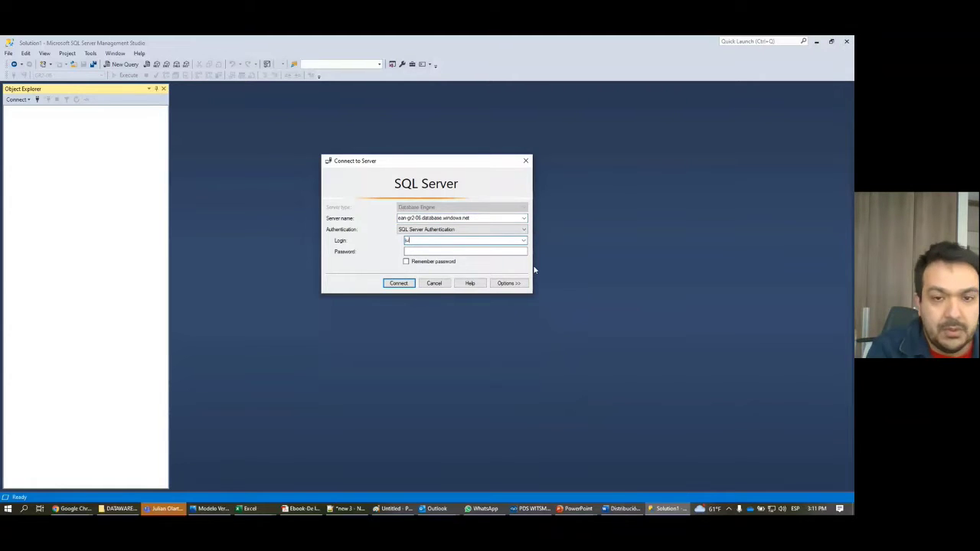
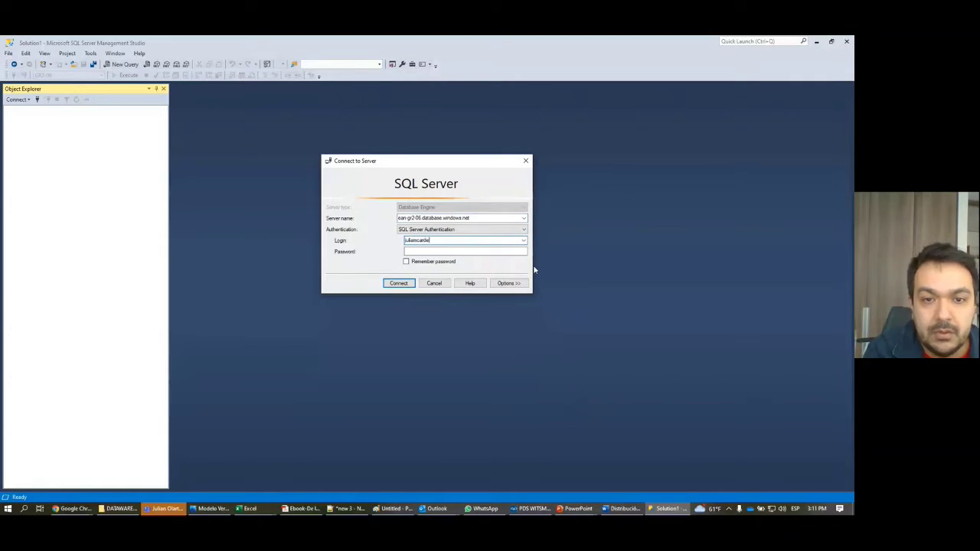
{"action": "key", "text": "Tab"}
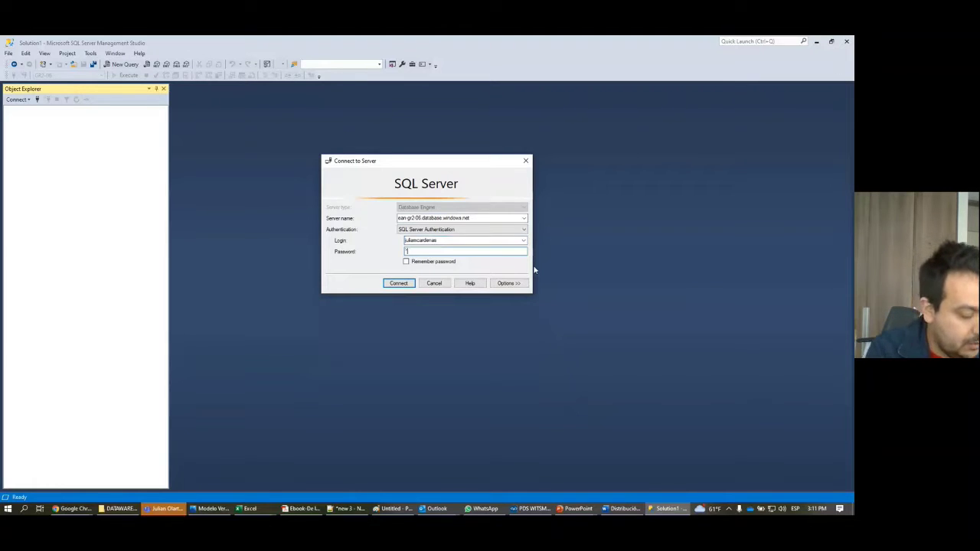
{"action": "type", "text": "***"}
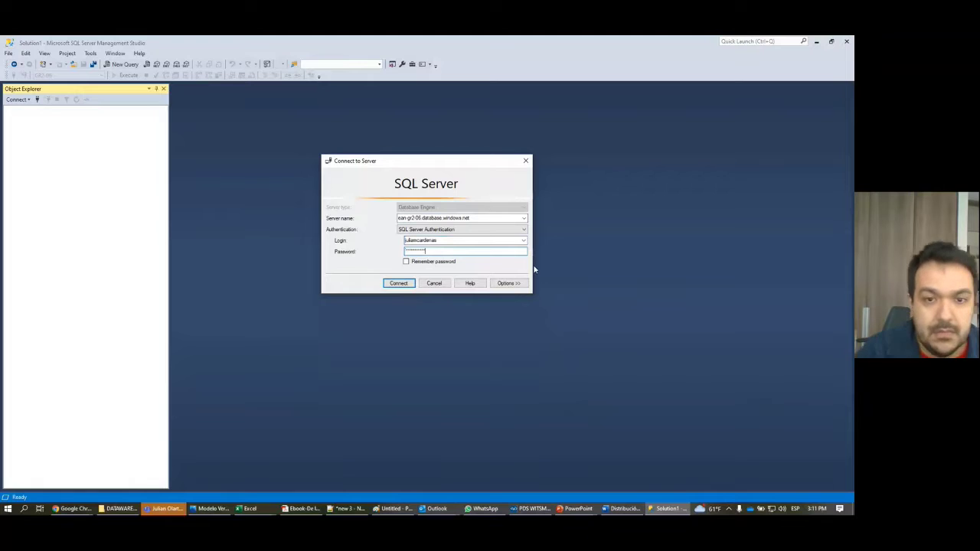
{"action": "left_click", "coordinate": [408, 283]}
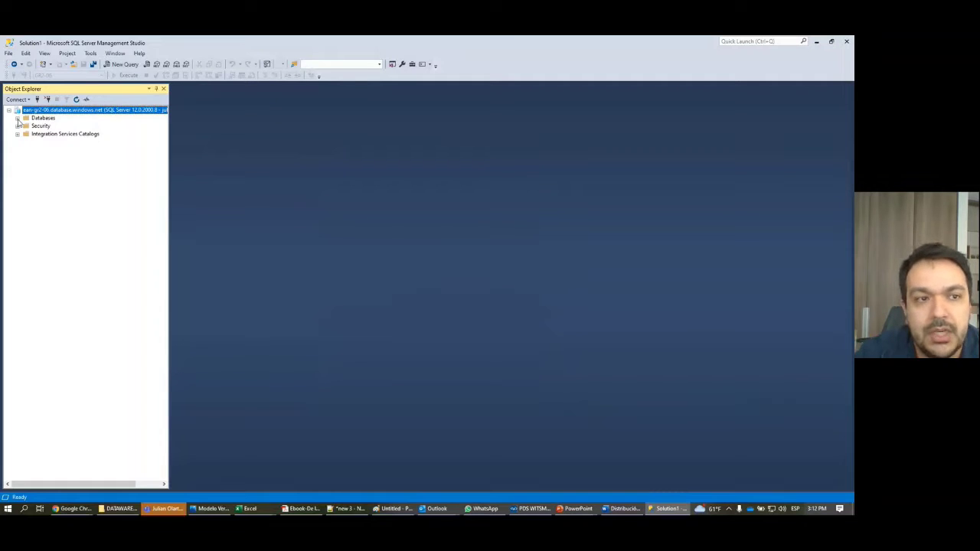
Step: Expand the server's Security folder and look through its logins
{"action": "left_click", "coordinate": [17, 126]}
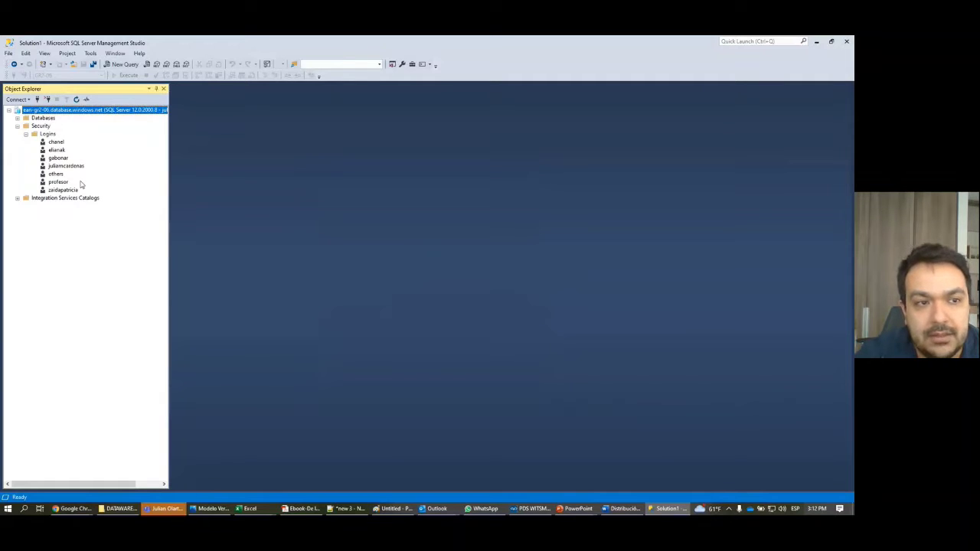
{"action": "left_click", "coordinate": [57, 150]}
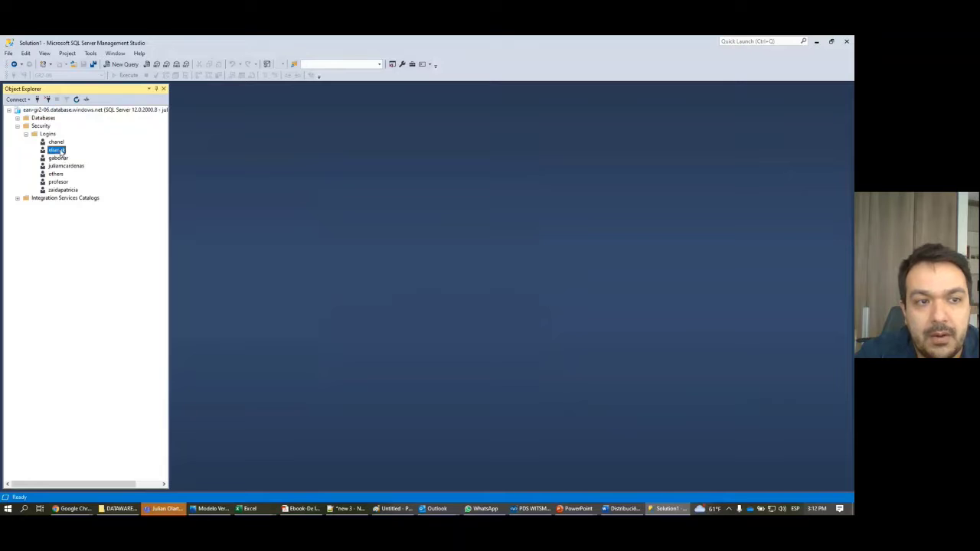
{"action": "left_click", "coordinate": [61, 190]}
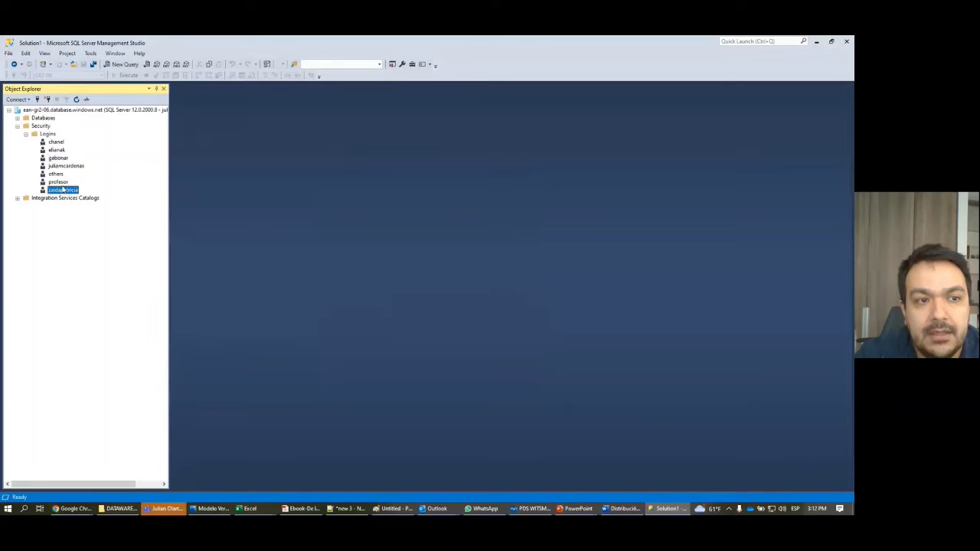
{"action": "left_click", "coordinate": [70, 167]}
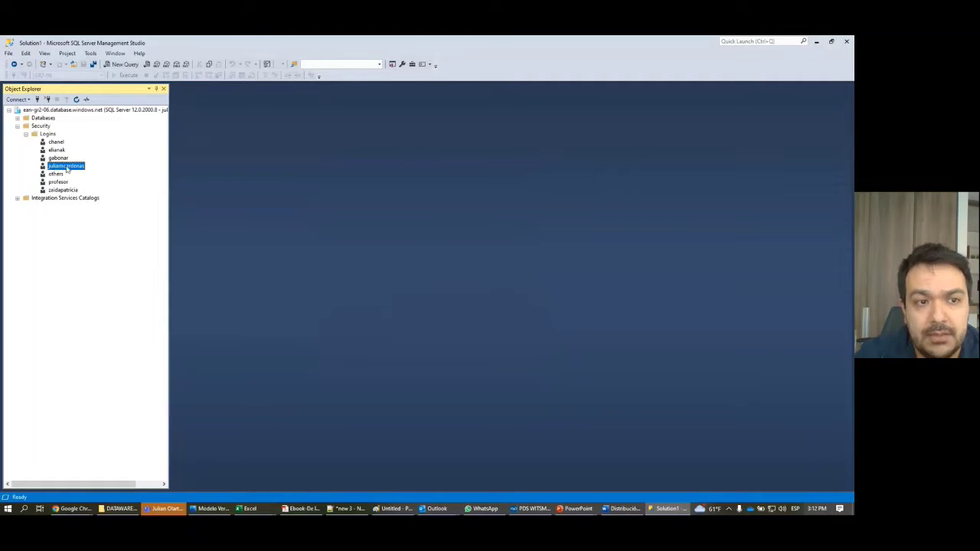
{"action": "left_click", "coordinate": [61, 191]}
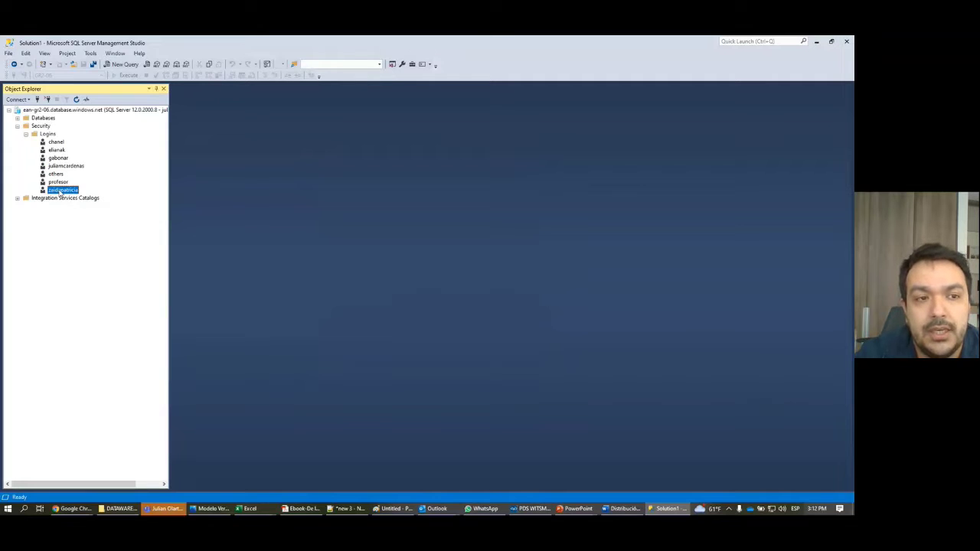
Step: Start renaming the last login, abandon it, collapse Security and expand Databases
{"action": "right_click", "coordinate": [61, 193]}
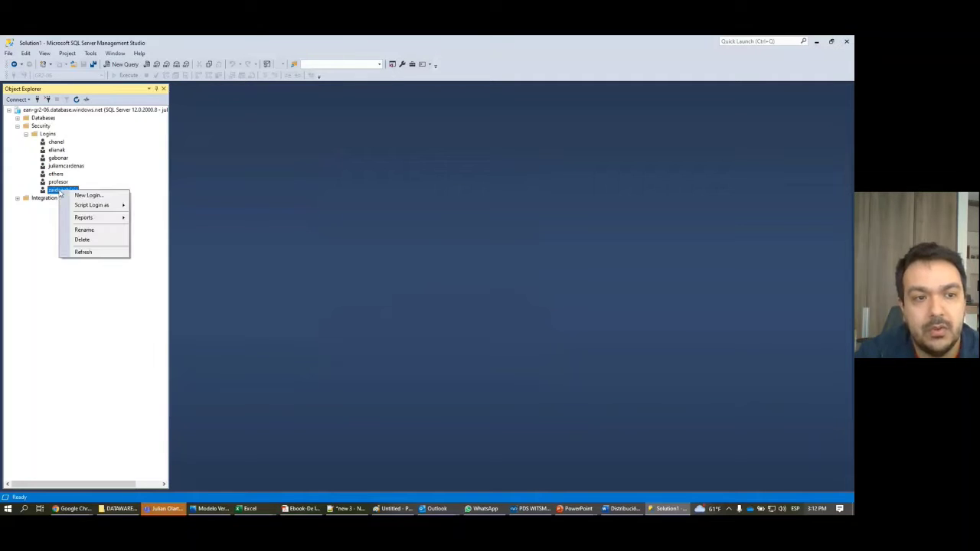
{"action": "key", "text": "m"}
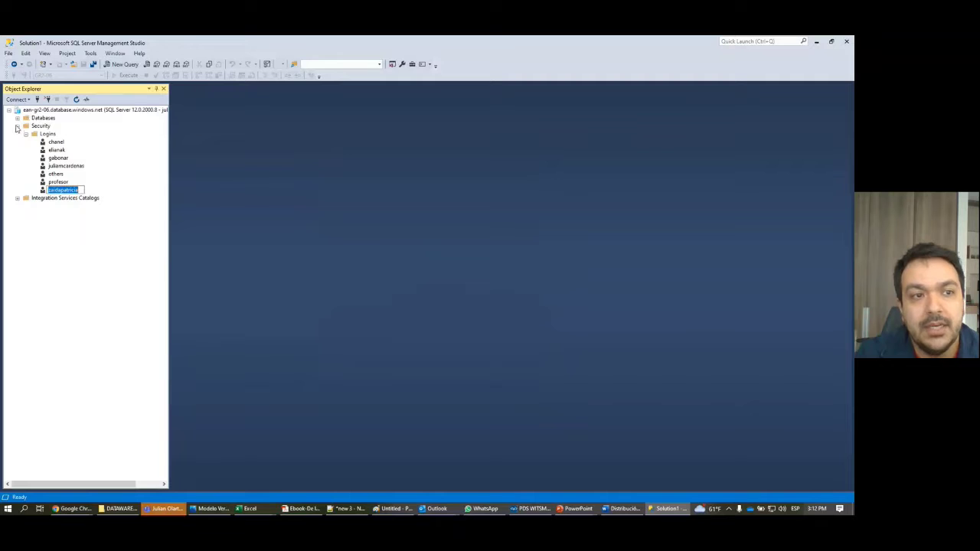
{"action": "left_click", "coordinate": [16, 127]}
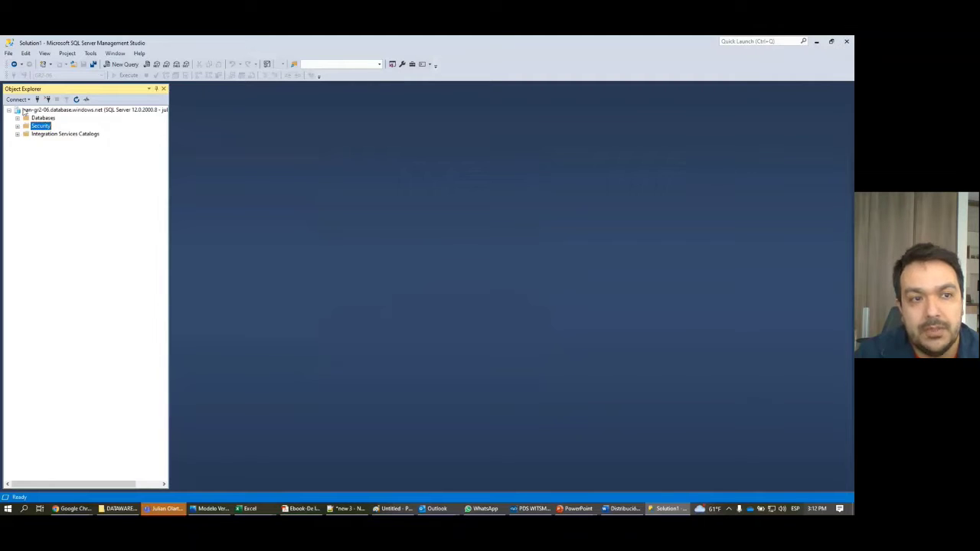
{"action": "left_click", "coordinate": [18, 118]}
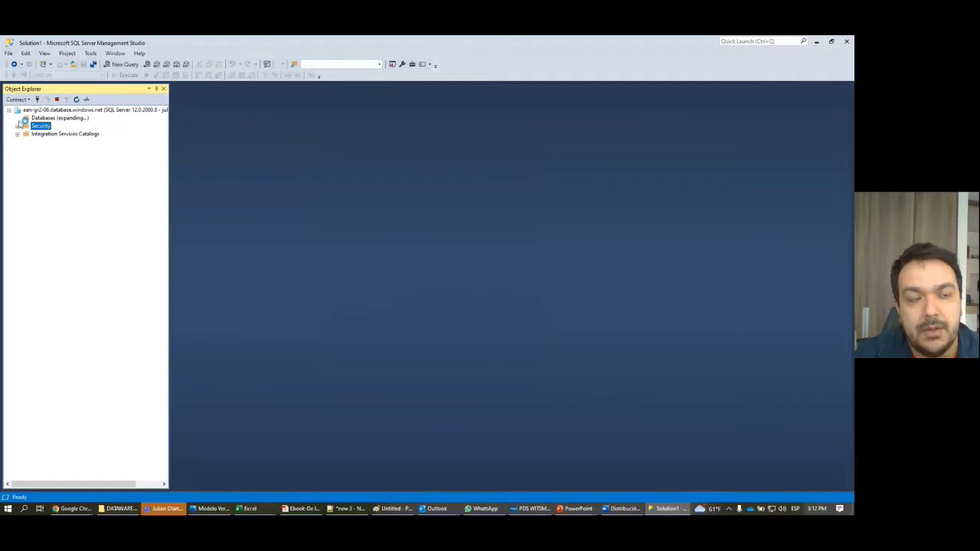
Step: View GR2-06's database users under Security > Users, then start a new Database Engine connection
{"action": "left_click", "coordinate": [26, 134]}
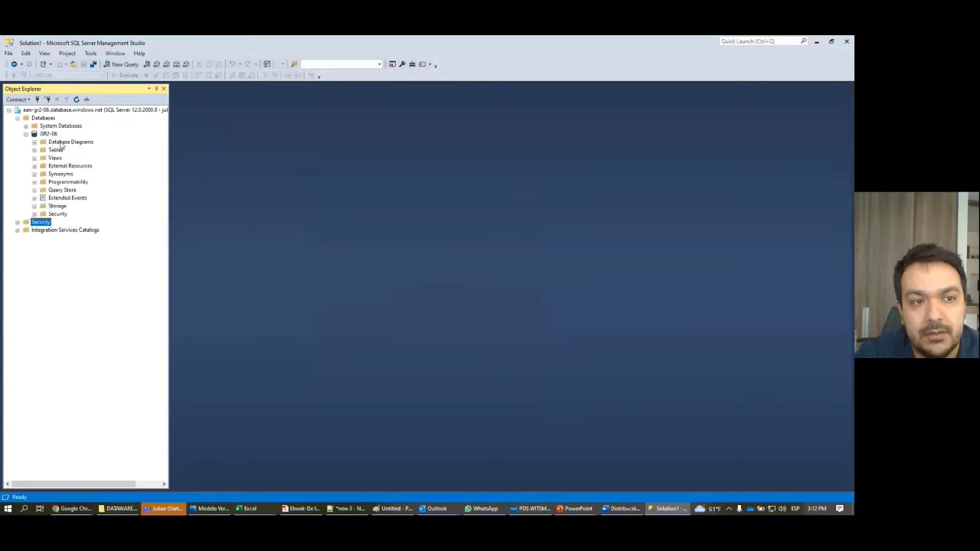
{"action": "left_click", "coordinate": [34, 215]}
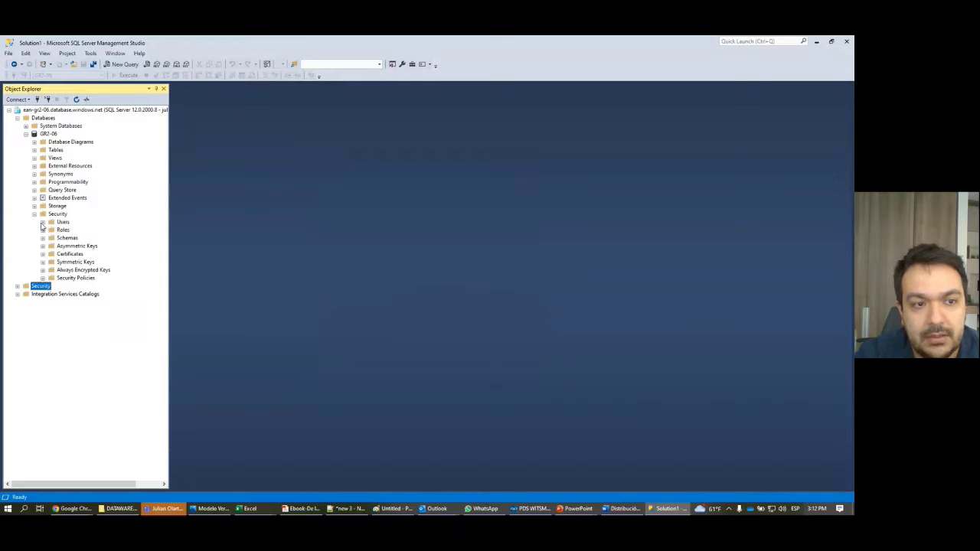
{"action": "left_click", "coordinate": [42, 222]}
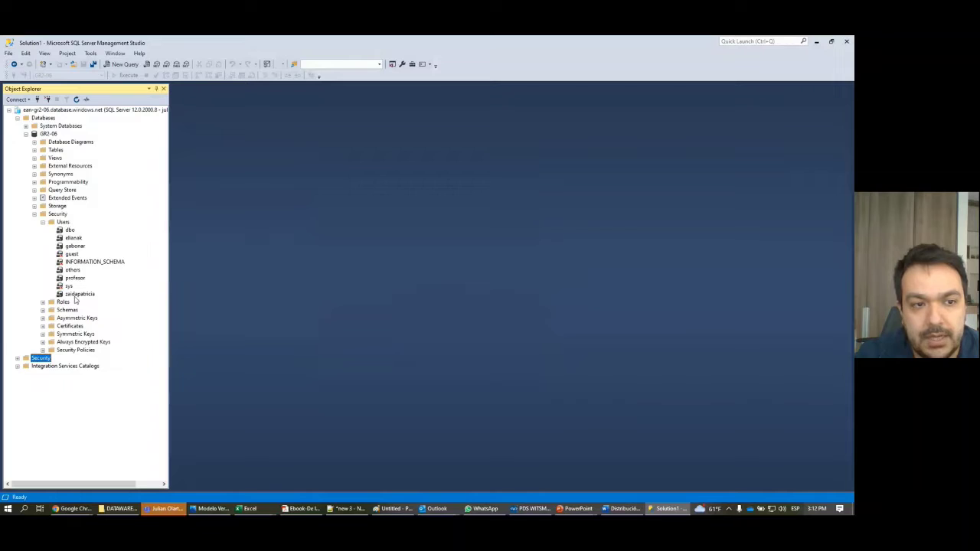
{"action": "left_click", "coordinate": [75, 280]}
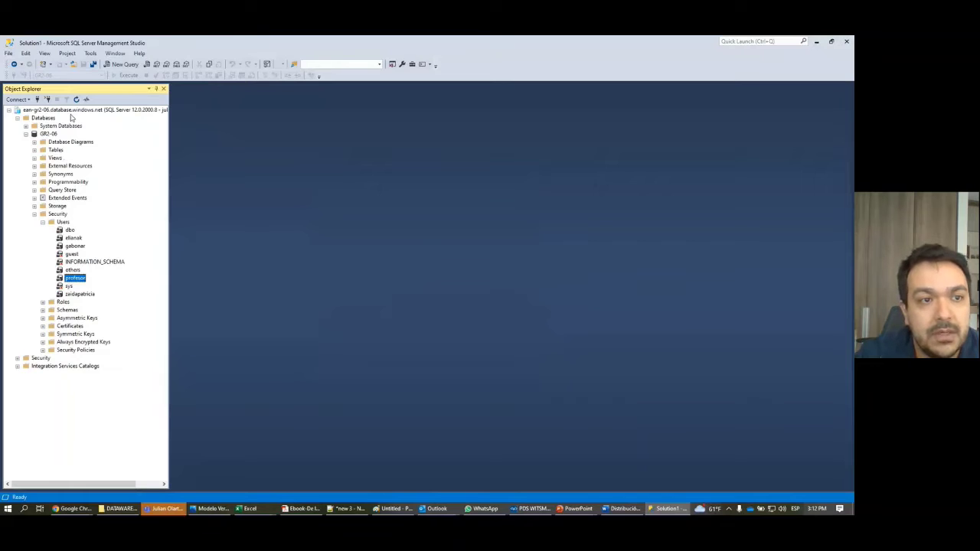
{"action": "left_click", "coordinate": [17, 99]}
{"action": "left_click", "coordinate": [23, 107]}
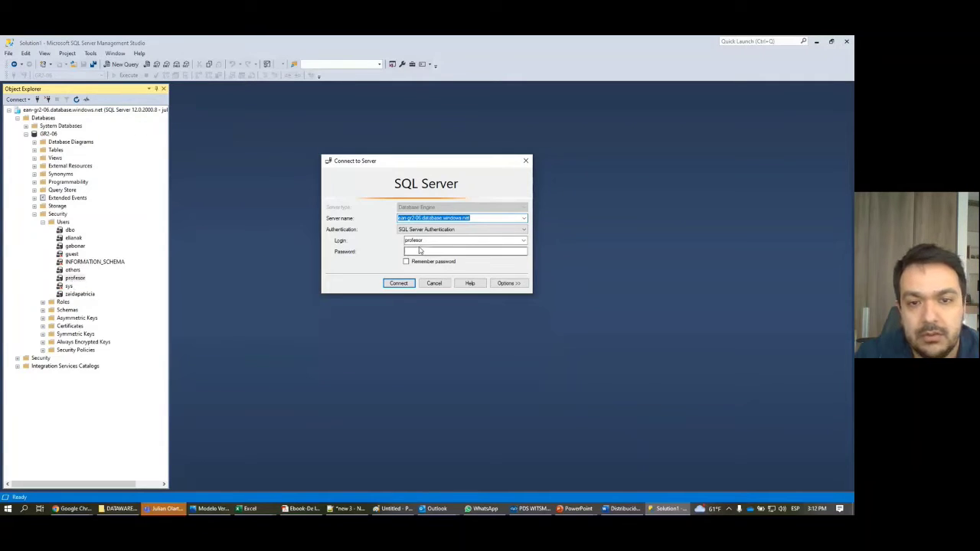
Step: Connect a second login to the Azure SQL server and expand its GR2-06 database
{"action": "left_click", "coordinate": [420, 251]}
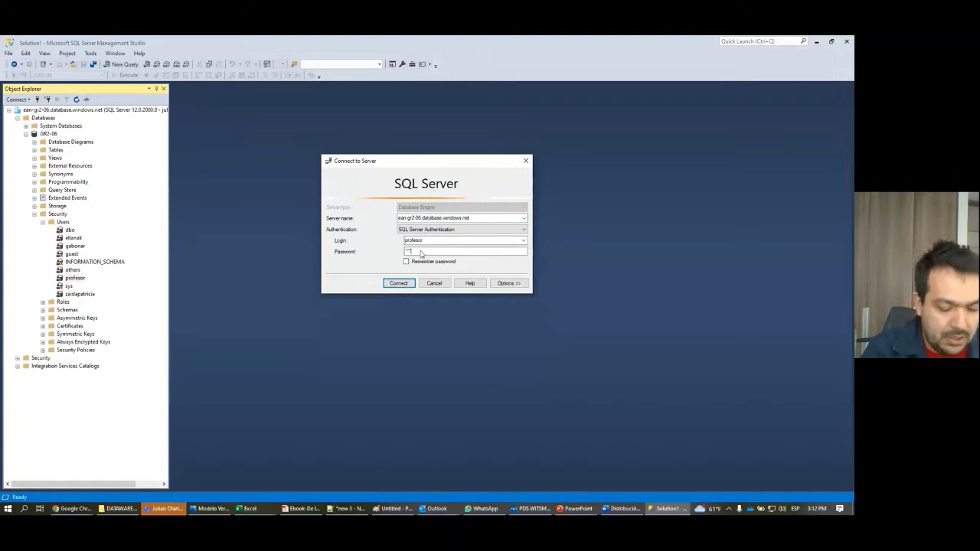
{"action": "type", "text": "*******"}
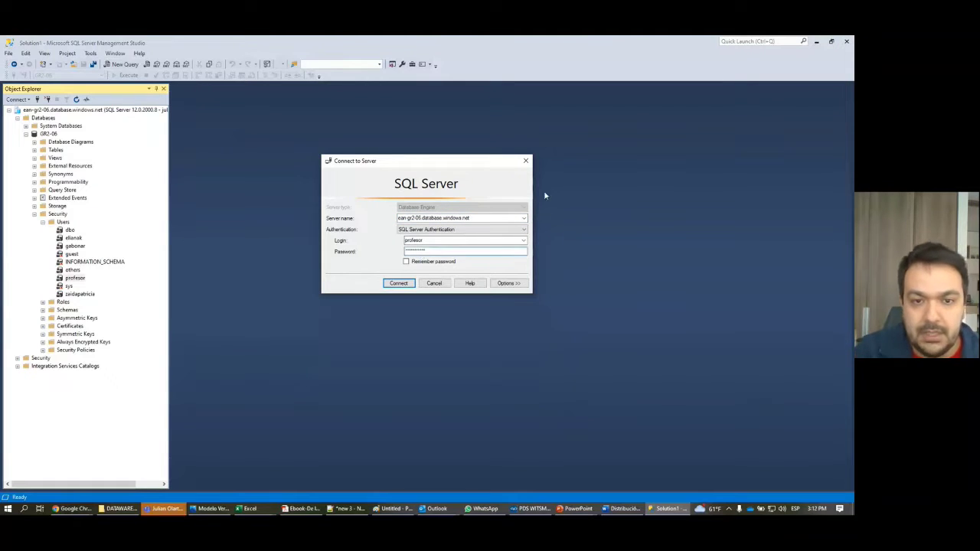
{"action": "left_click", "coordinate": [409, 284]}
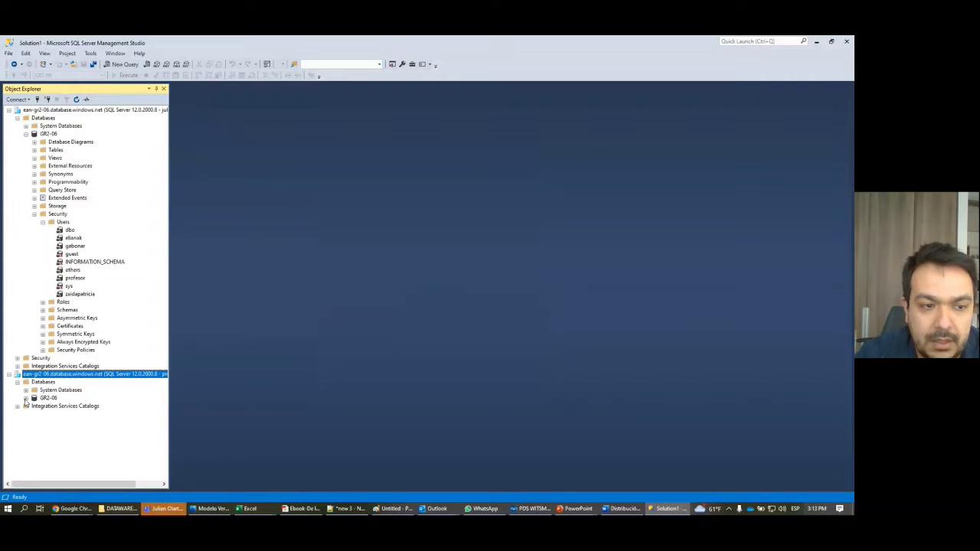
{"action": "left_click", "coordinate": [25, 399]}
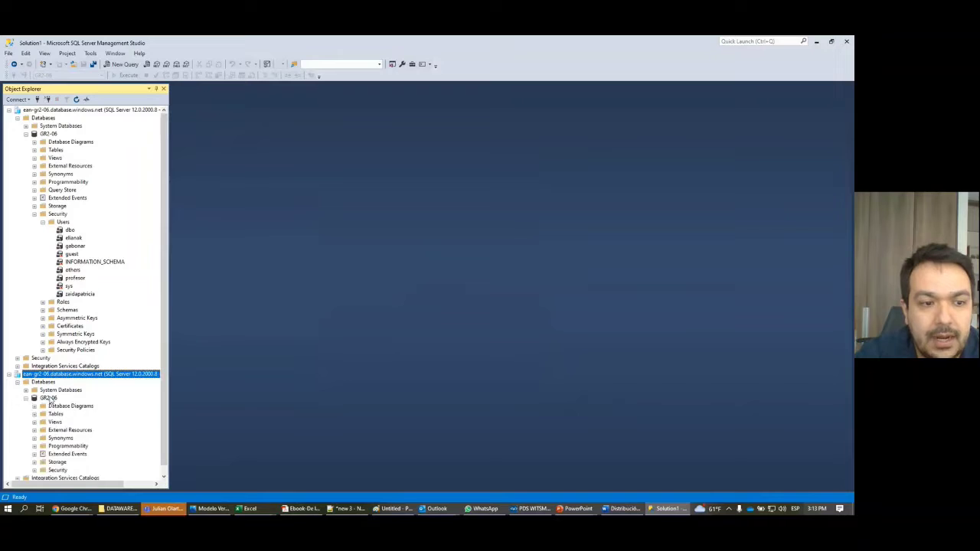
{"action": "left_click", "coordinate": [49, 399]}
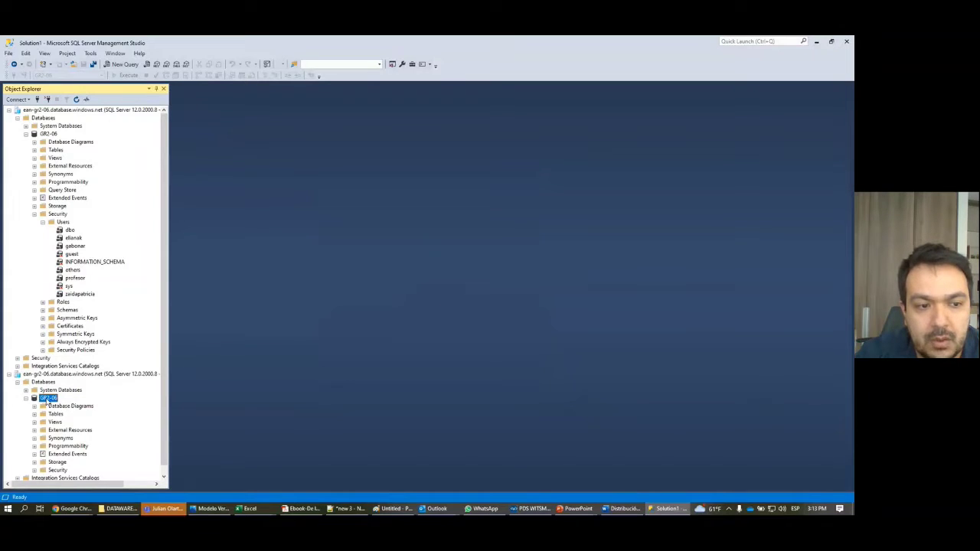
Step: Run 'select * from dim_cliente' in a new query window on GR2-06
{"action": "right_click", "coordinate": [48, 400]}
{"action": "left_click", "coordinate": [80, 379]}
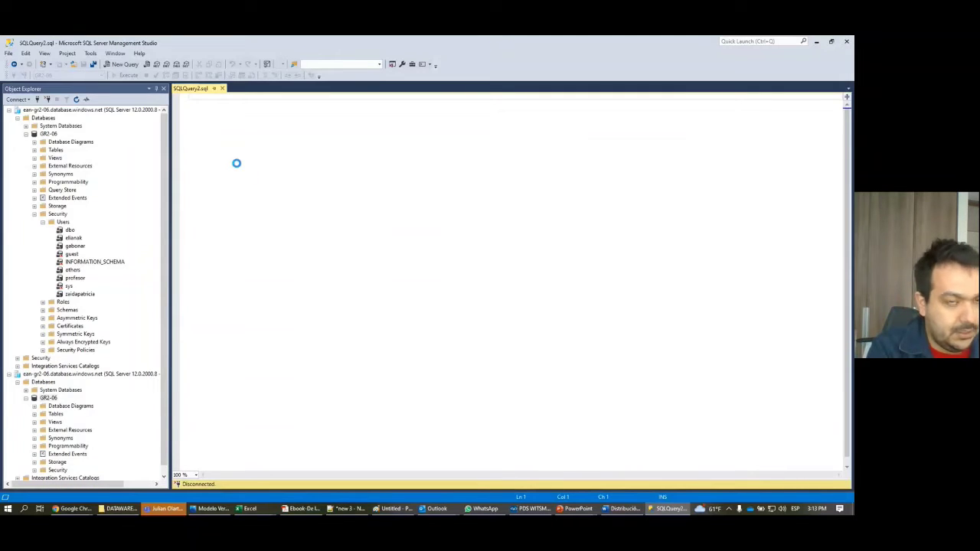
{"action": "type", "text": "select * "}
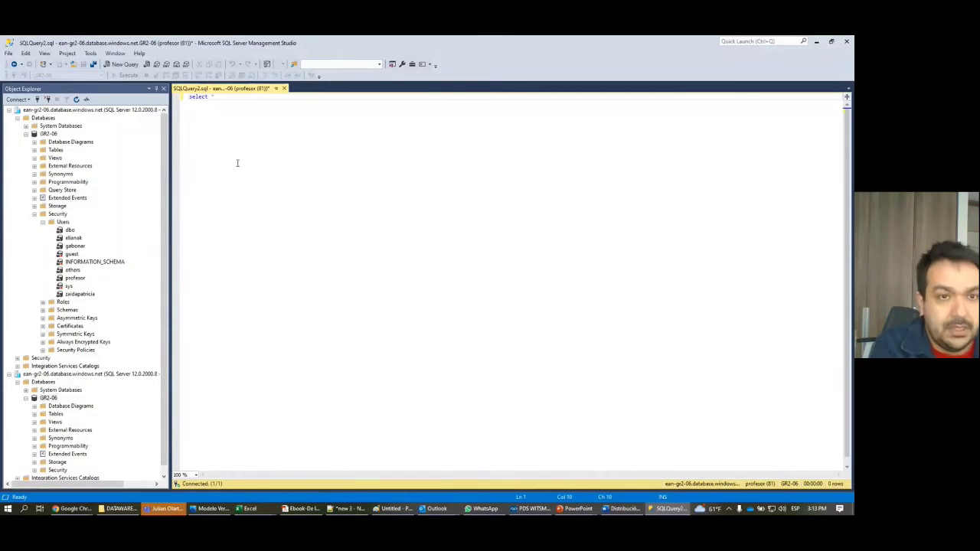
{"action": "type", "text": "from "}
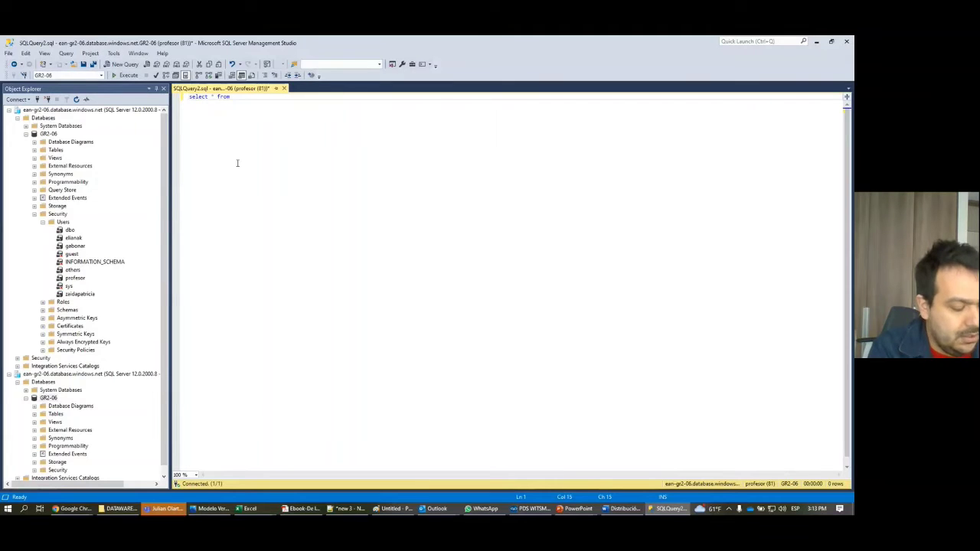
{"action": "type", "text": "dim"}
{"action": "left_click", "coordinate": [265, 116]}
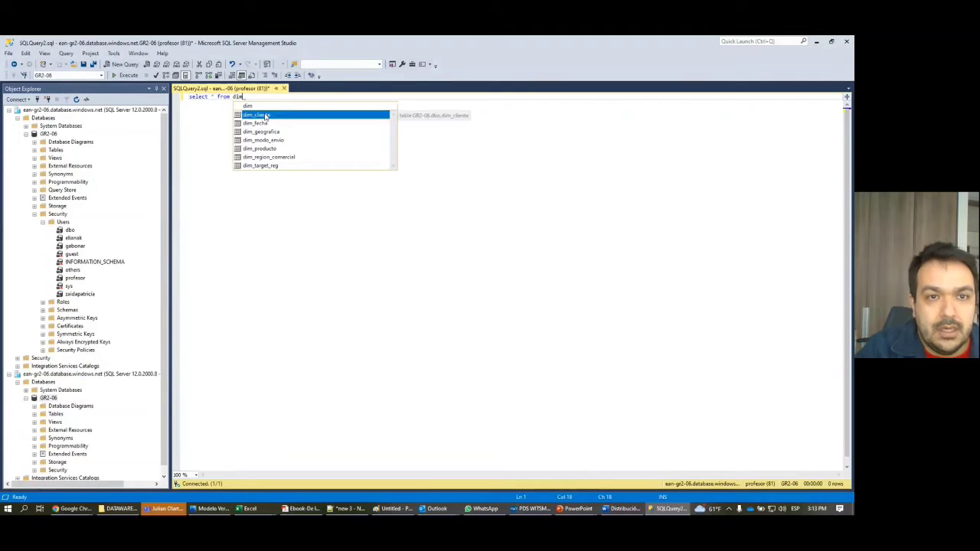
{"action": "left_click", "coordinate": [266, 116]}
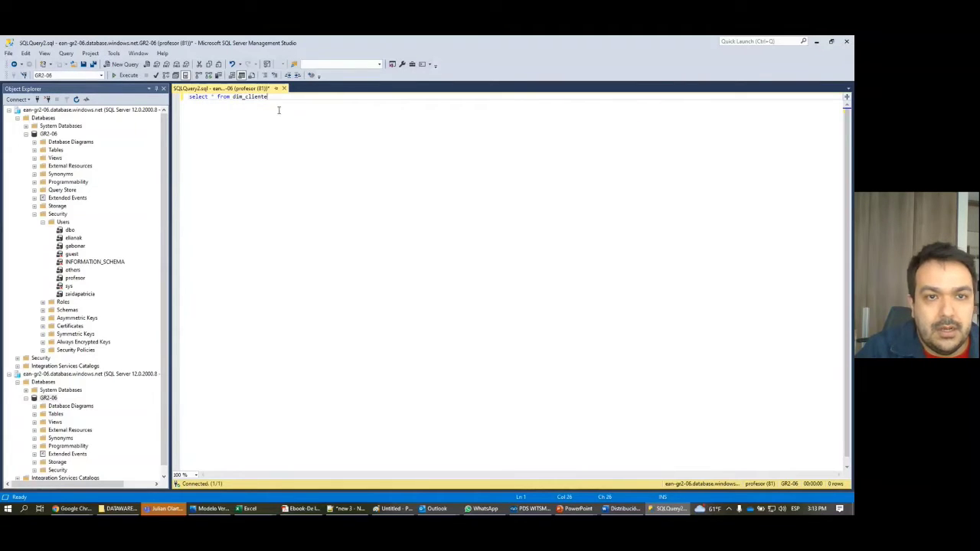
{"action": "left_click", "coordinate": [128, 75]}
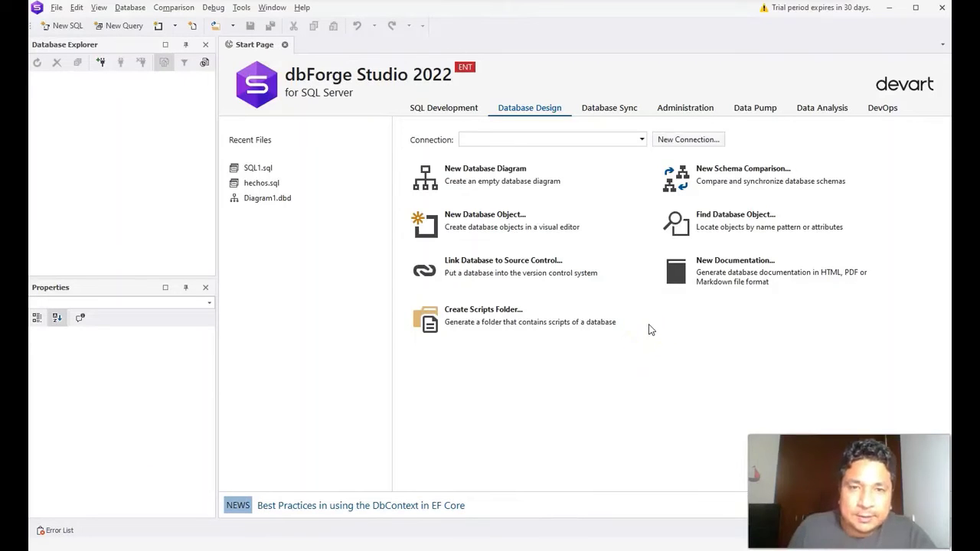
Step: Connect to here4data, expand EDWH's tables, and bring up actions for LT_detalle_ordenes
{"action": "left_click", "coordinate": [648, 314]}
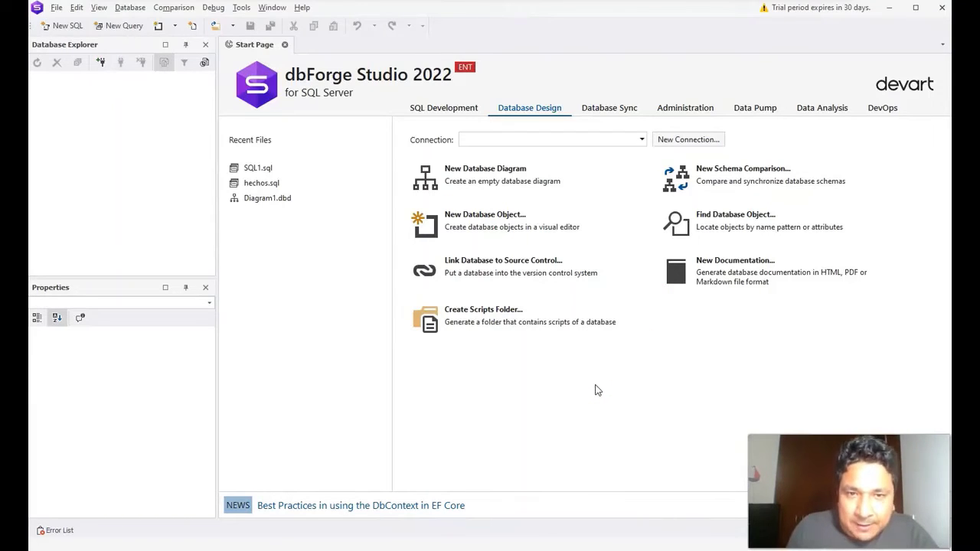
{"action": "left_click", "coordinate": [596, 387]}
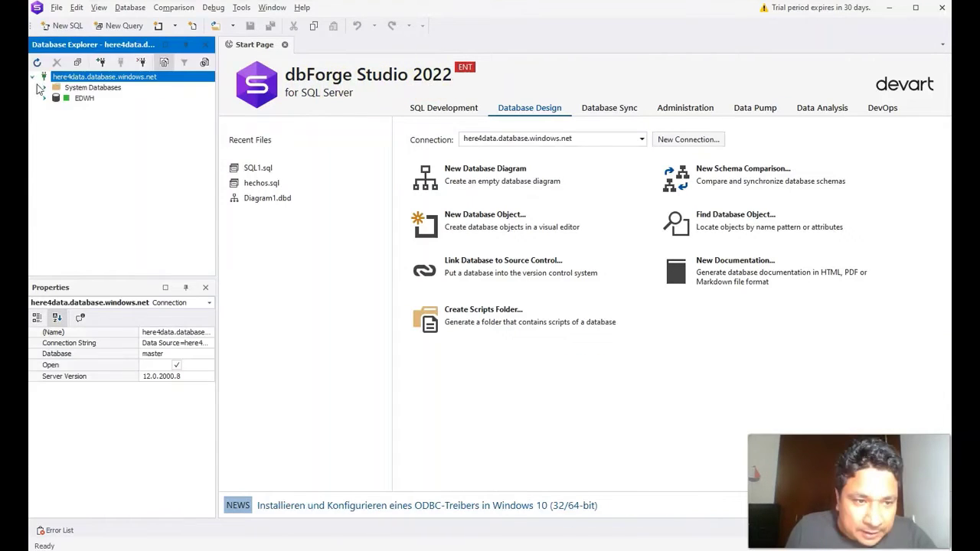
{"action": "left_click", "coordinate": [44, 97]}
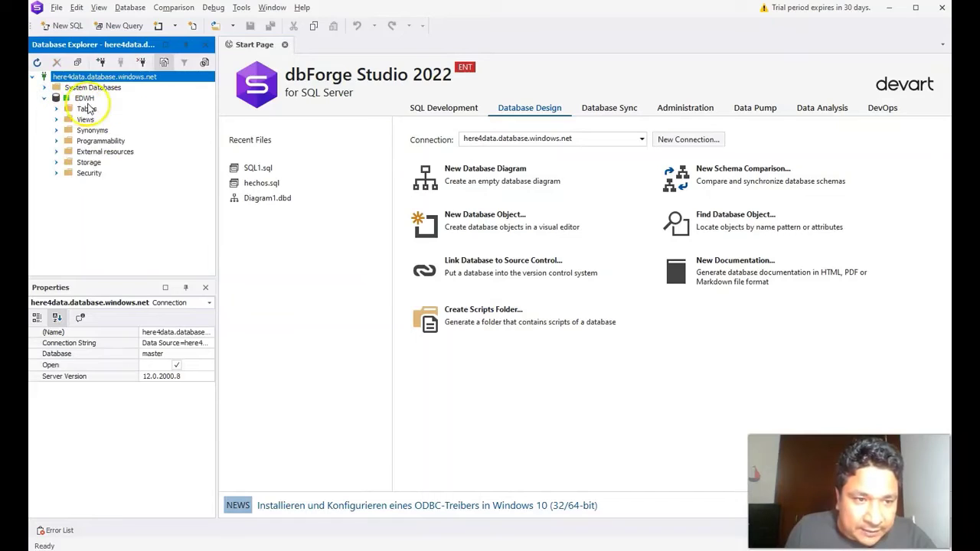
{"action": "left_click", "coordinate": [56, 108]}
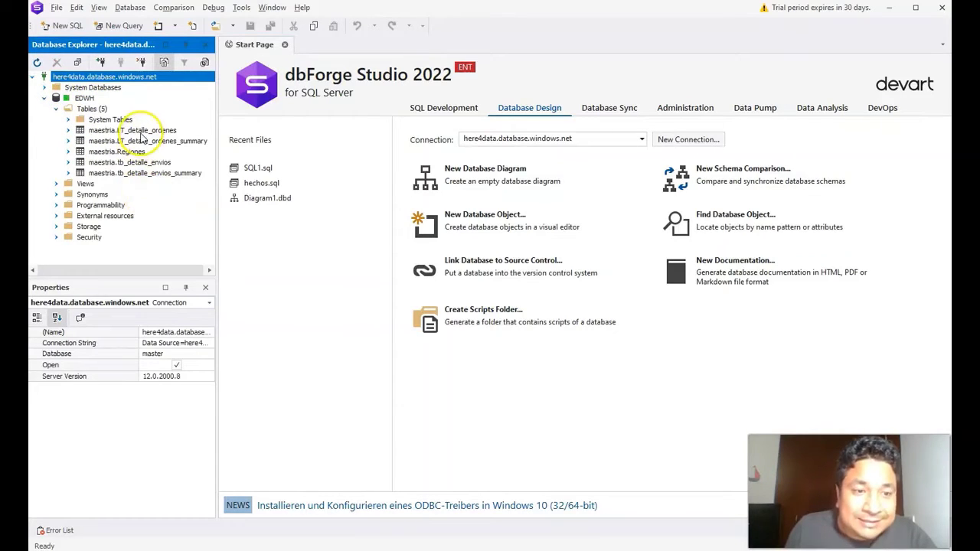
{"action": "left_click", "coordinate": [141, 133]}
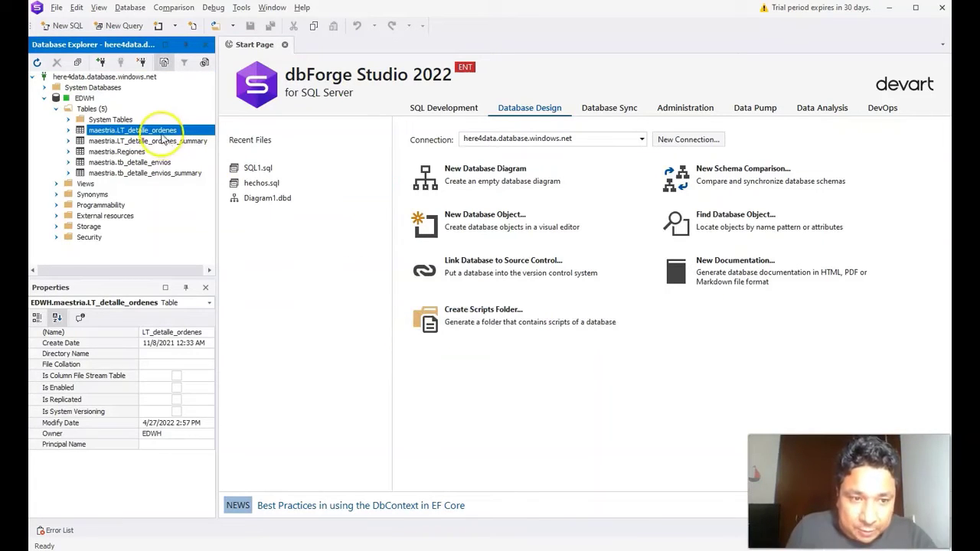
{"action": "right_click", "coordinate": [162, 131]}
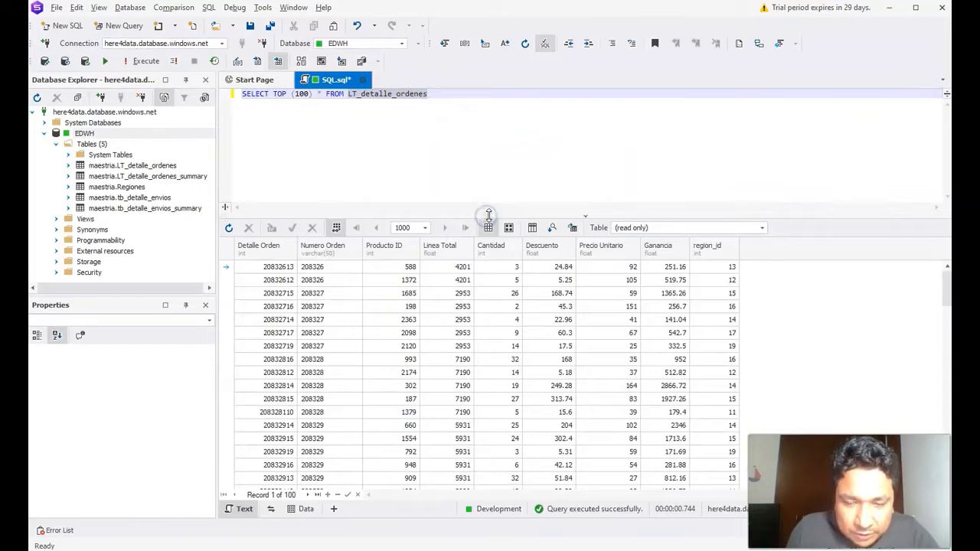
Step: Retrieve LT_detalle_ordenes' top 100 rows, collapse the server tree, and begin a new database connection
{"action": "left_click", "coordinate": [735, 309]}
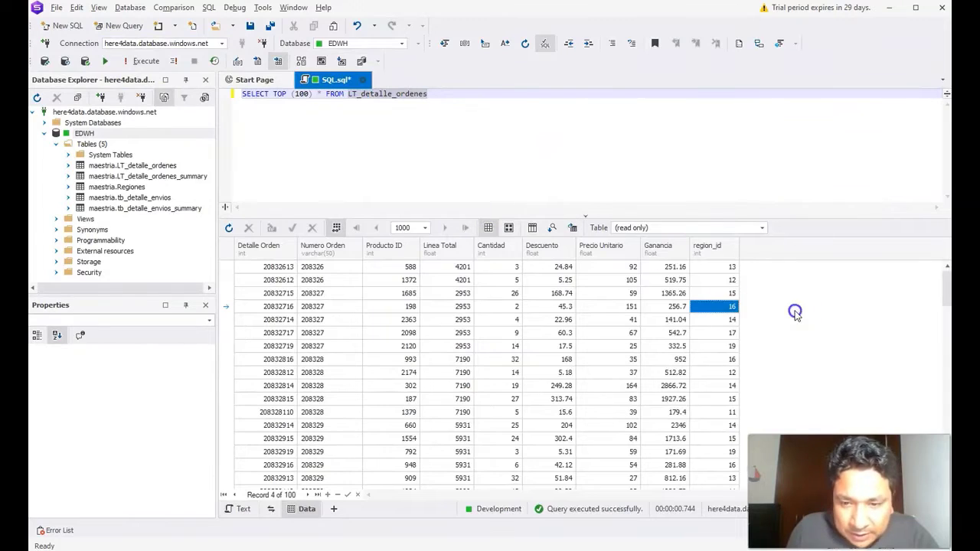
{"action": "left_click", "coordinate": [470, 322]}
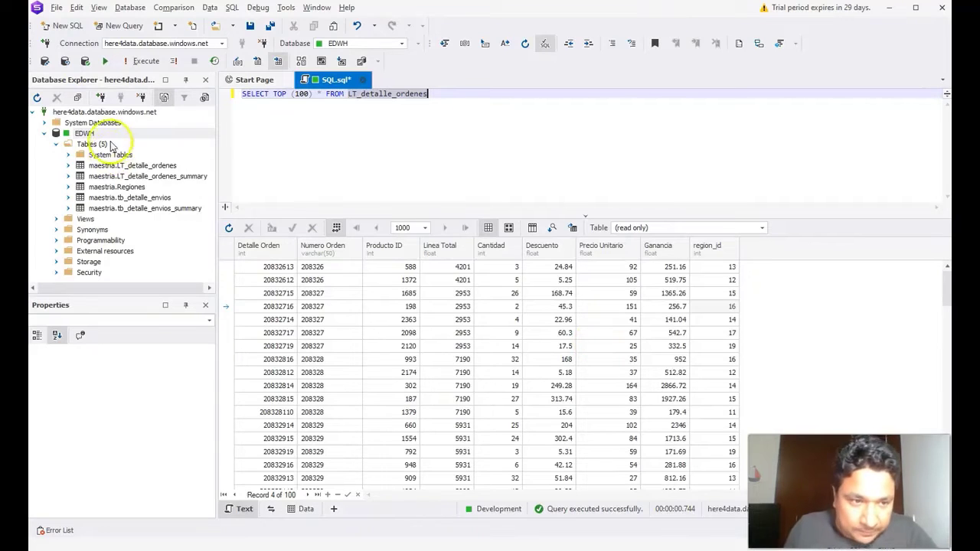
{"action": "left_click", "coordinate": [44, 133]}
{"action": "left_click", "coordinate": [32, 112]}
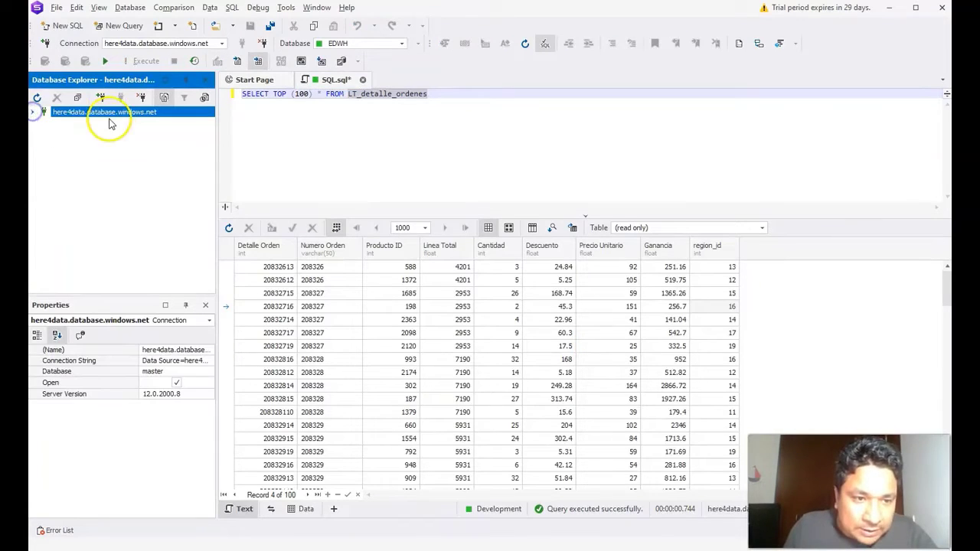
{"action": "left_click", "coordinate": [125, 8]}
{"action": "left_click", "coordinate": [157, 25]}
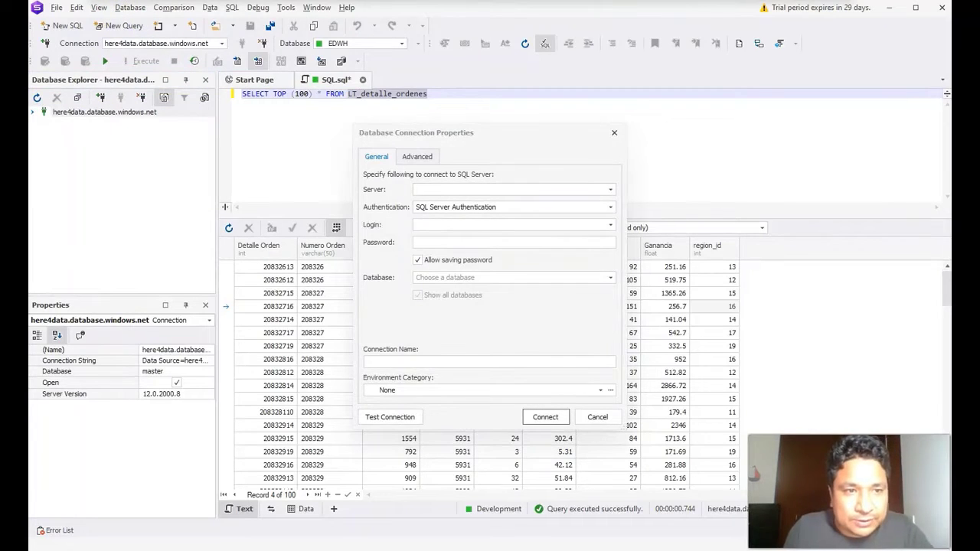
Step: Connect to the ean-gr2-06 server by pasting its address and entering the login
{"action": "left_click", "coordinate": [485, 190]}
{"action": "type", "text": "ean-gr2-06.database.windows.net"}
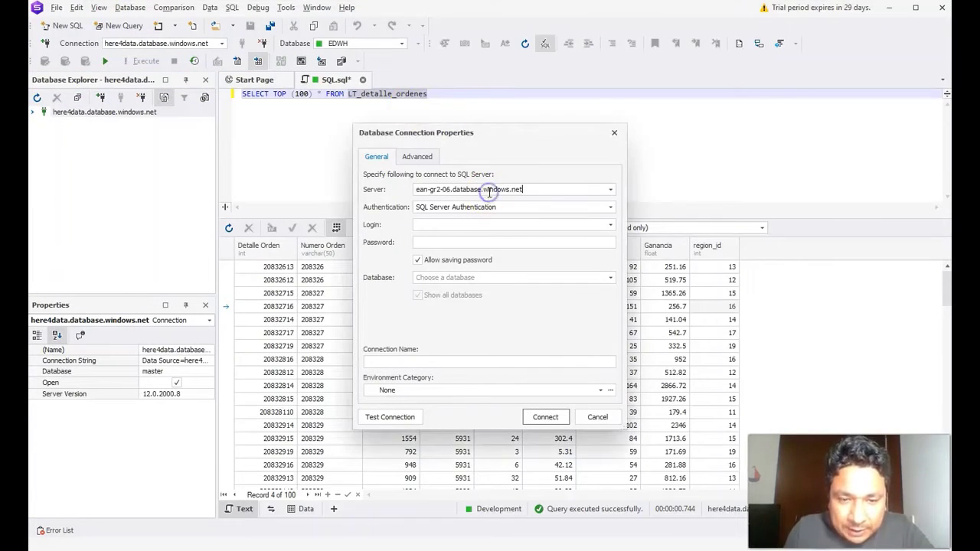
{"action": "left_click", "coordinate": [433, 232]}
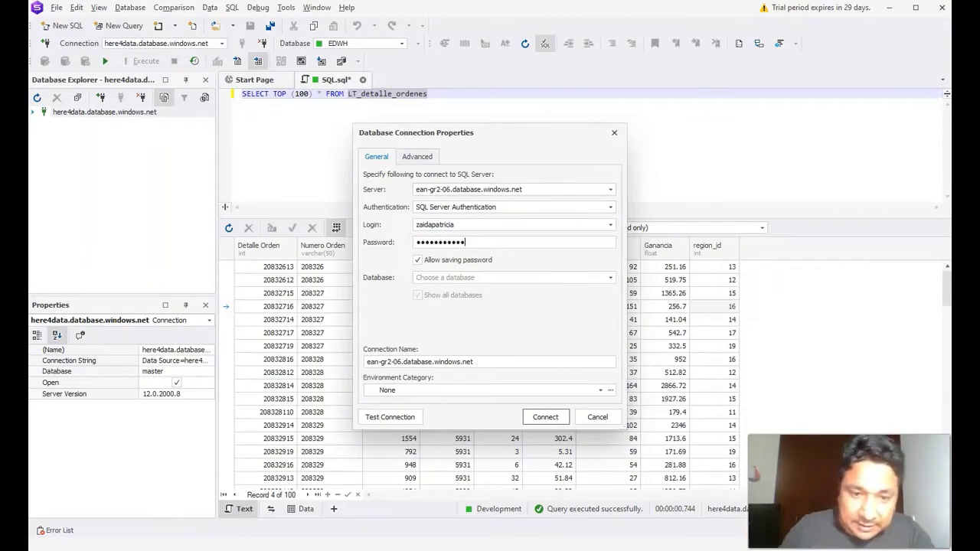
{"action": "left_click", "coordinate": [545, 417]}
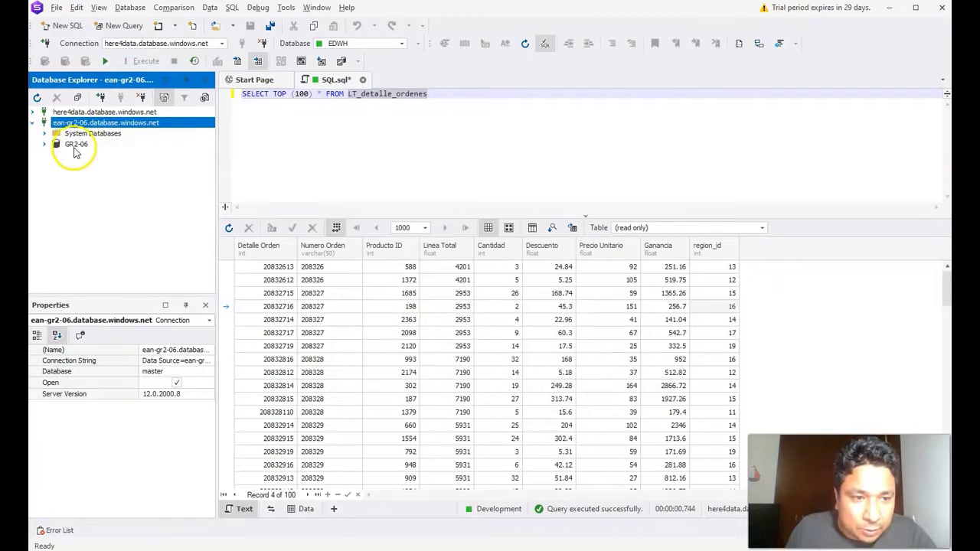
Step: Expand GR2-06 down to its Tables folder and drag the tables into a new diagram, Diagram1
{"action": "left_click", "coordinate": [74, 148]}
{"action": "left_click", "coordinate": [44, 144]}
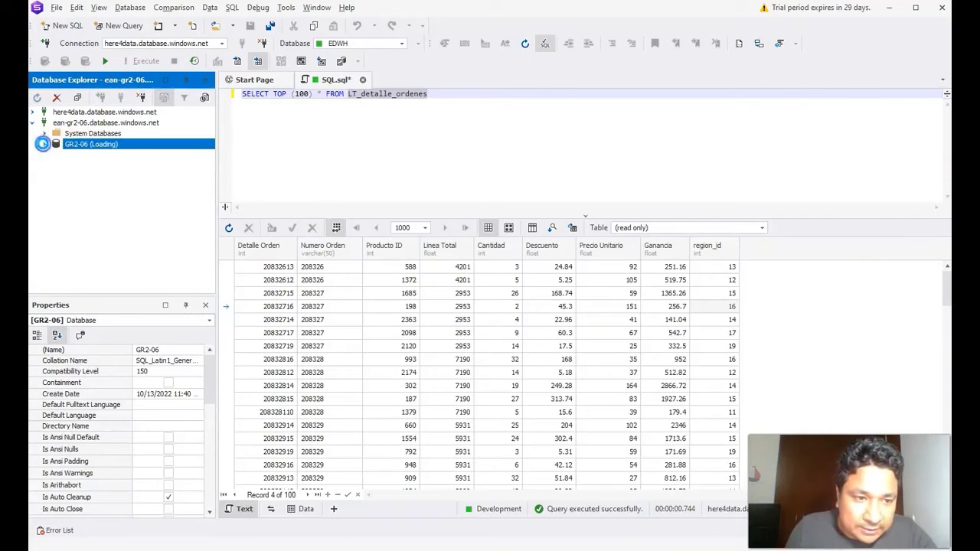
{"action": "left_click", "coordinate": [74, 145]}
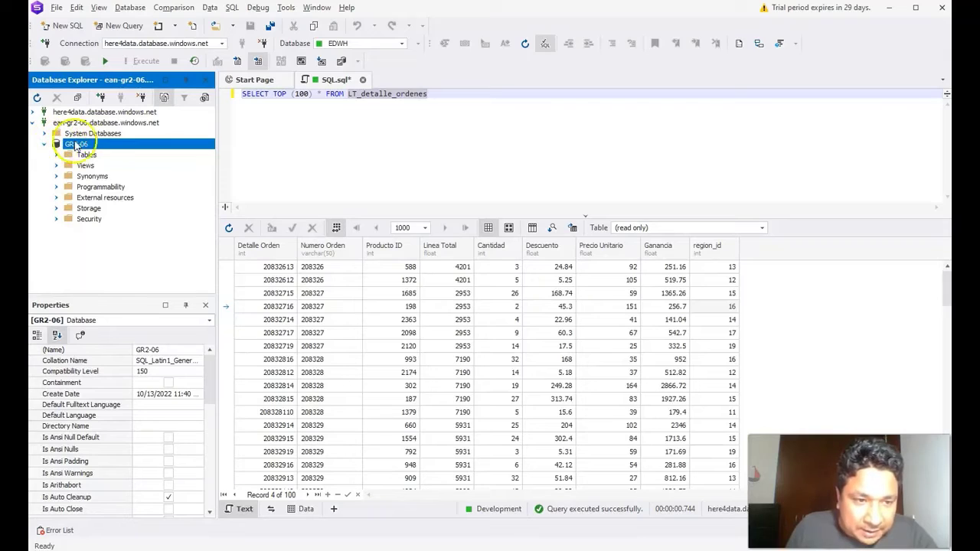
{"action": "double_click", "coordinate": [87, 155]}
{"action": "left_click_drag", "start_coordinate": [113, 176], "coordinate": [505, 203]}
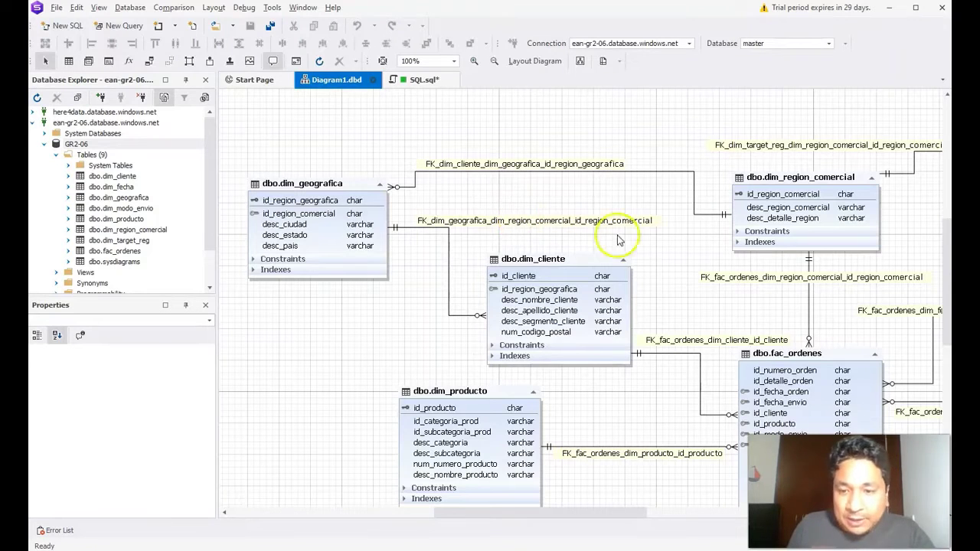
{"action": "scroll", "coordinate": [613, 510], "scroll_direction": "right", "scroll_amount": 5}
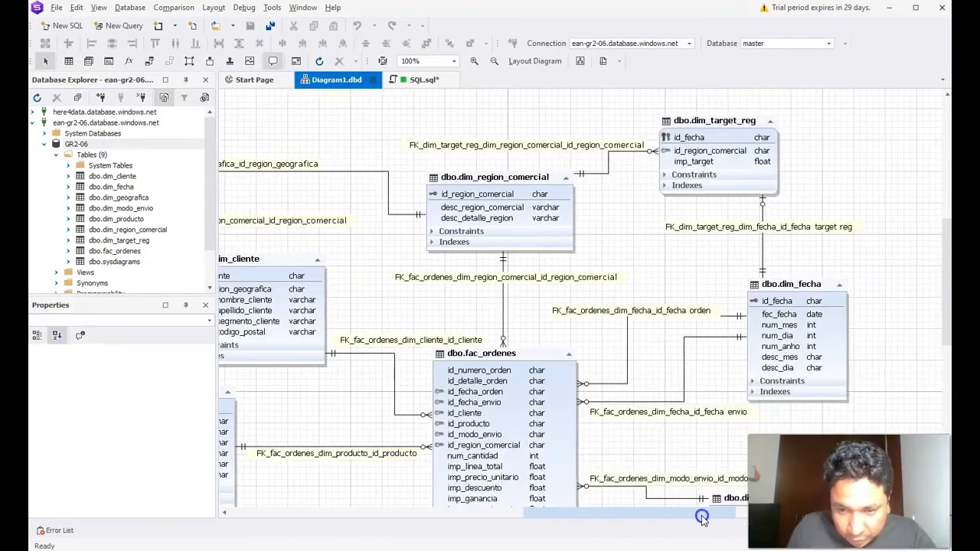
{"action": "scroll", "coordinate": [586, 396], "scroll_direction": "down", "scroll_amount": 3}
{"action": "scroll", "coordinate": [584, 405], "scroll_direction": "down", "scroll_amount": 1}
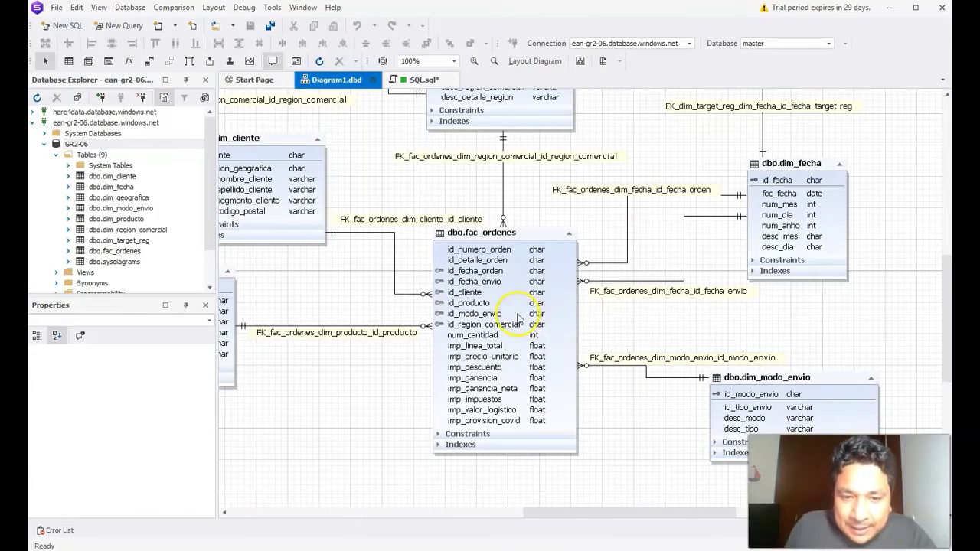
{"action": "scroll", "coordinate": [521, 308], "scroll_direction": "up", "scroll_amount": 3}
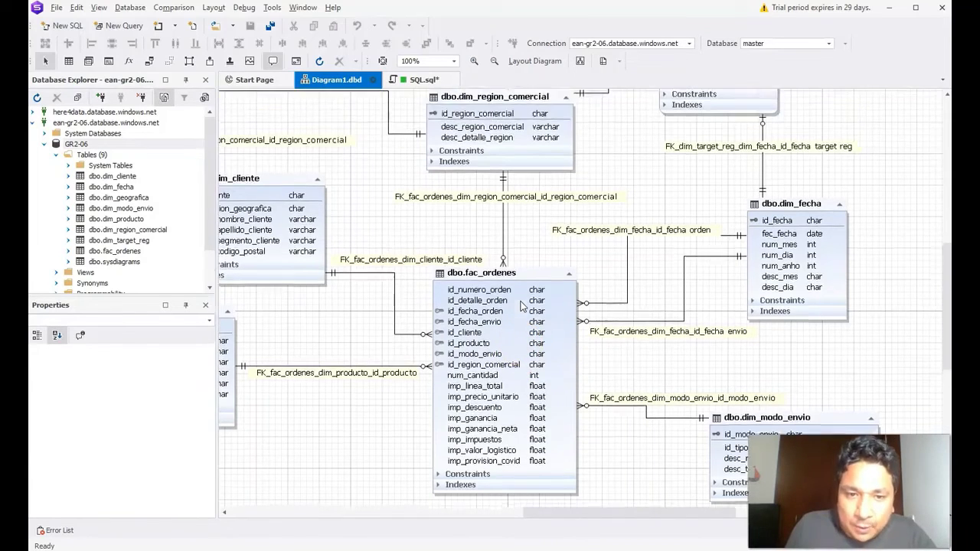
{"action": "mouse_move", "coordinate": [602, 511]}
{"action": "left_mouse_down"}
{"action": "mouse_move", "coordinate": [493, 511]}
{"action": "mouse_move", "coordinate": [619, 511]}
{"action": "mouse_move", "coordinate": [588, 511]}
{"action": "left_mouse_up"}
{"action": "scroll", "coordinate": [605, 443], "scroll_direction": "down", "scroll_amount": 1}
{"action": "scroll", "coordinate": [605, 442], "scroll_direction": "down", "scroll_amount": 2}
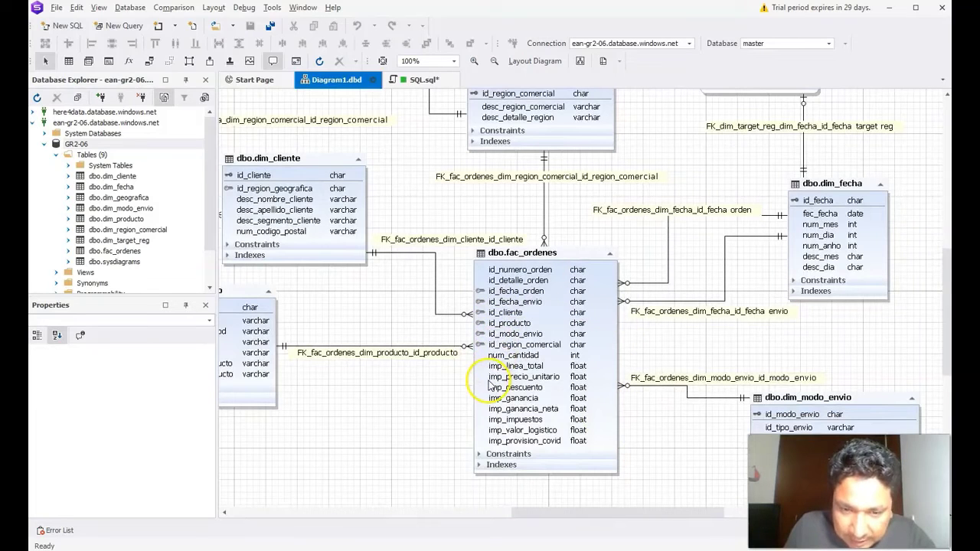
{"action": "left_click_drag", "start_coordinate": [538, 513], "coordinate": [467, 513]}
{"action": "scroll", "coordinate": [477, 464], "scroll_direction": "up", "scroll_amount": 3}
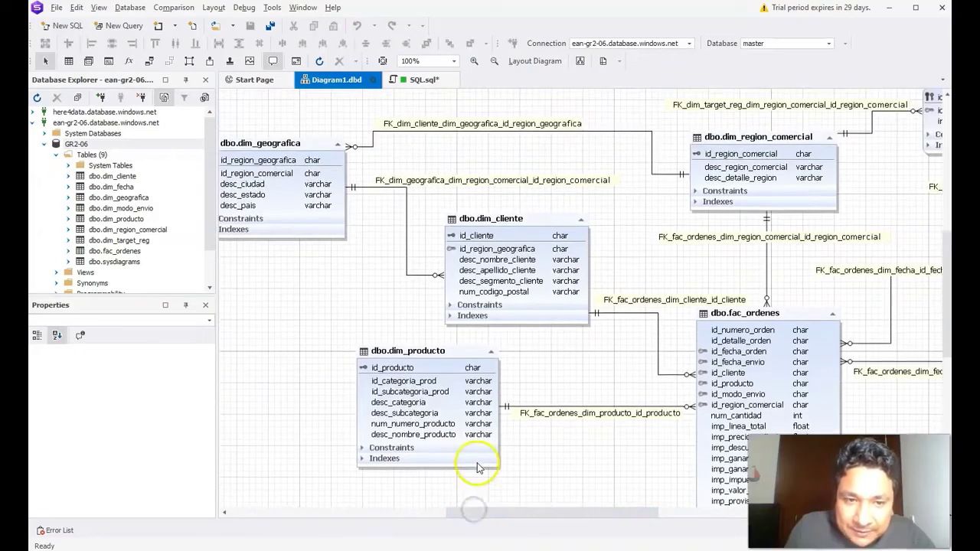
{"action": "left_click_drag", "start_coordinate": [536, 515], "coordinate": [614, 515]}
{"action": "scroll", "coordinate": [567, 441], "scroll_direction": "down", "scroll_amount": 5}
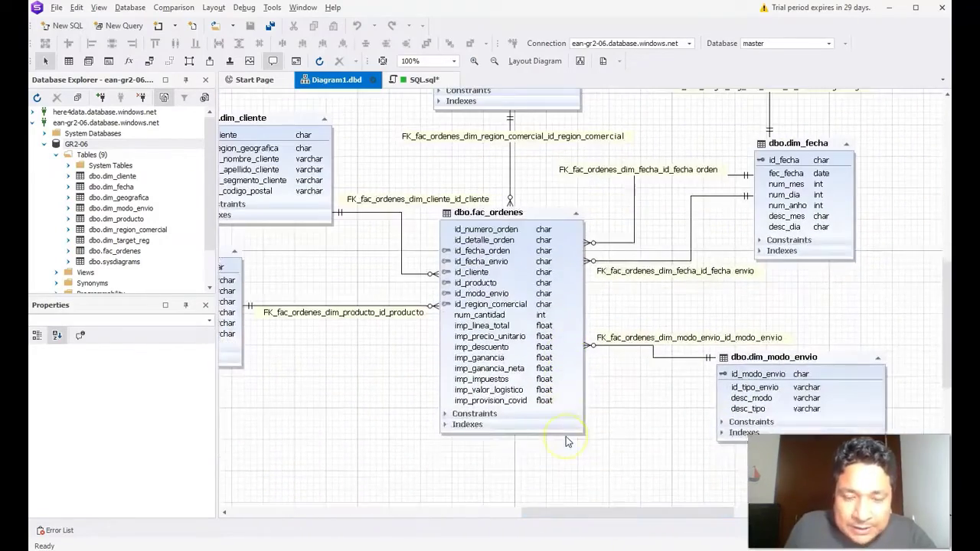
{"action": "scroll", "coordinate": [566, 437], "scroll_direction": "down", "scroll_amount": 1}
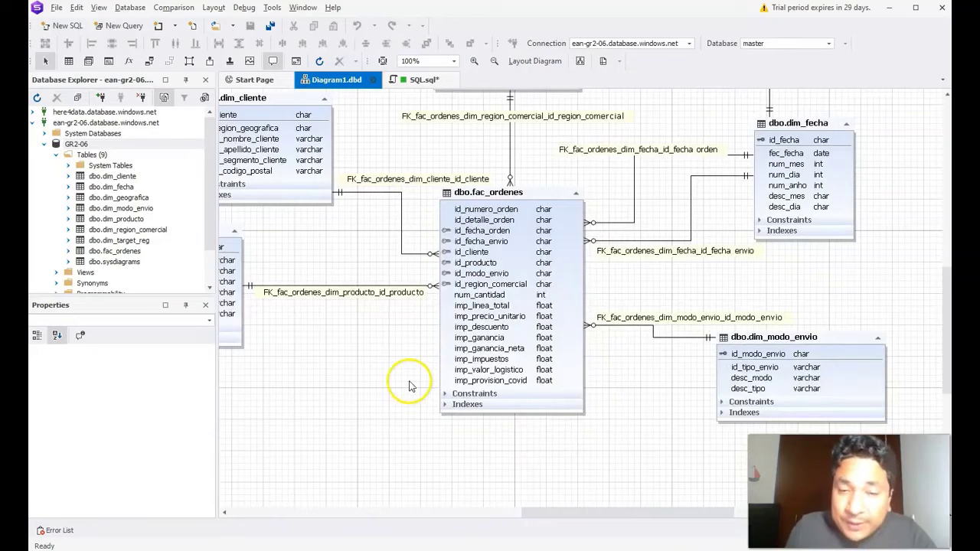
{"action": "left_click", "coordinate": [75, 144]}
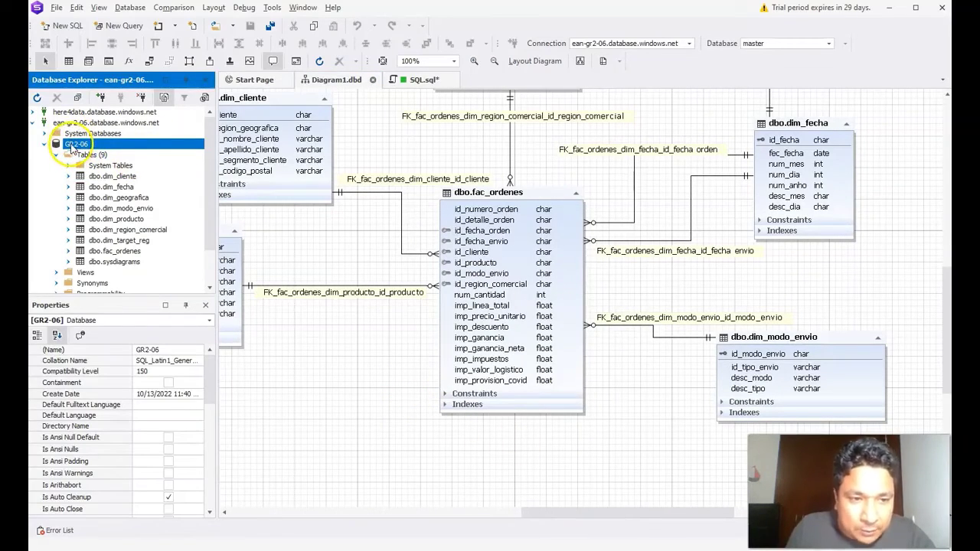
Step: Create a new table in GR2-06 named tb_fac_ejemplo1 and enter a description of its purpose
{"action": "right_click", "coordinate": [84, 144]}
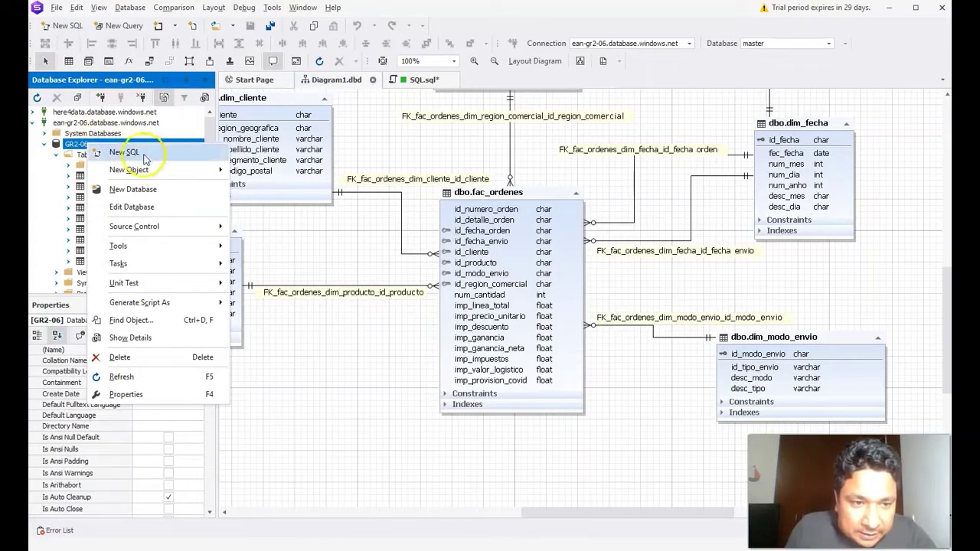
{"action": "mouse_move", "coordinate": [141, 169]}
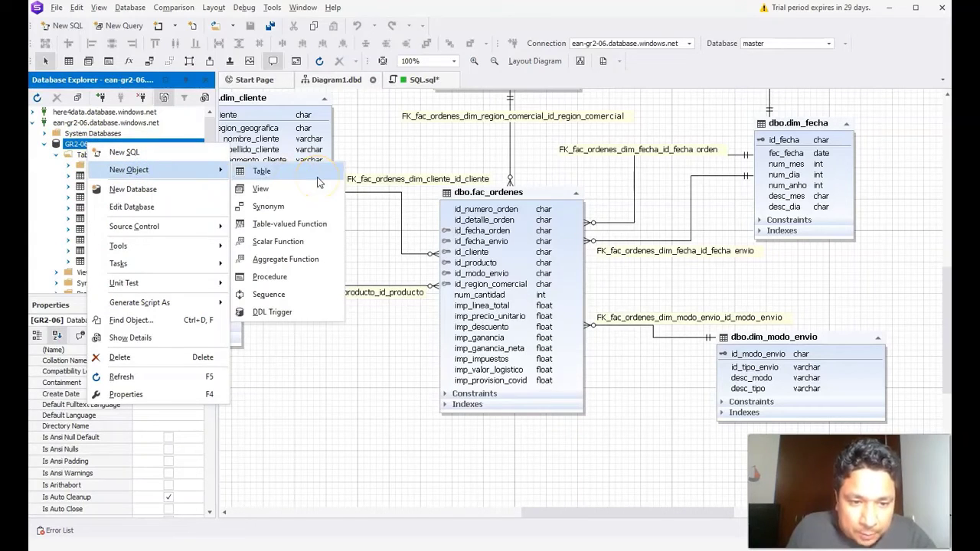
{"action": "left_click", "coordinate": [263, 171]}
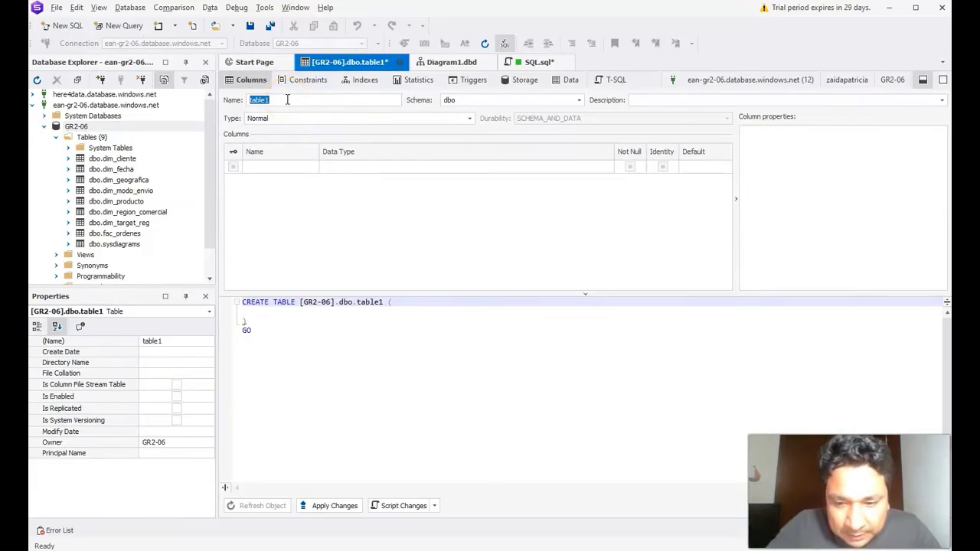
{"action": "type", "text": "tb"}
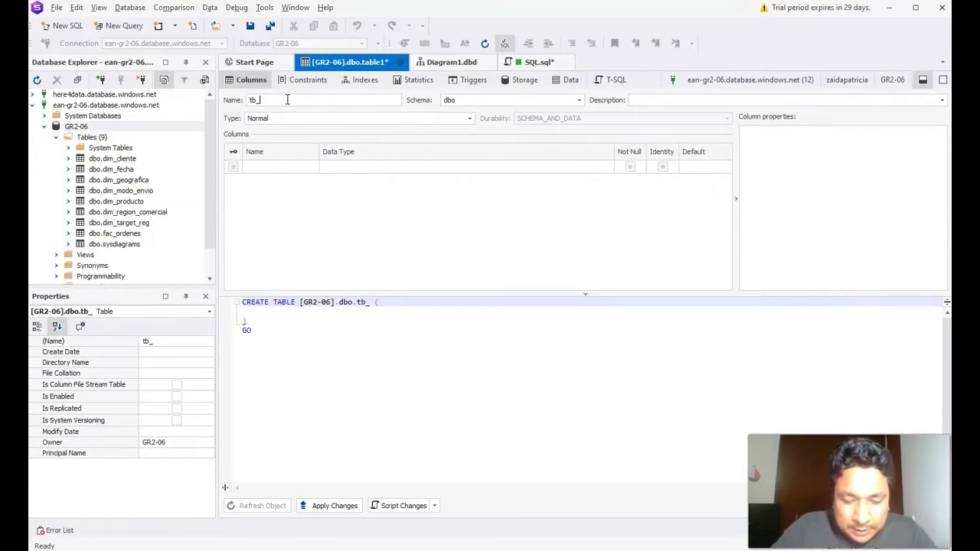
{"action": "type", "text": "_fac_ejemplo1"}
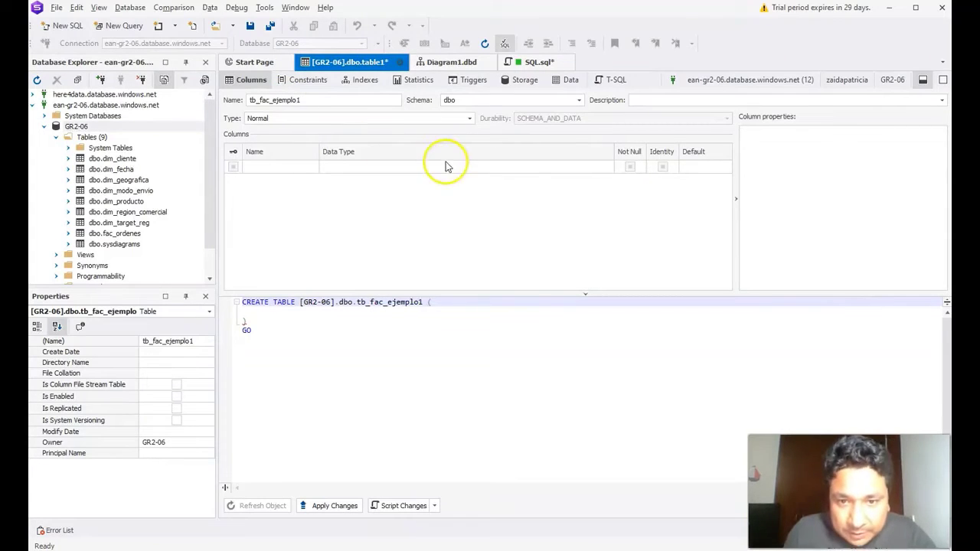
{"action": "left_click", "coordinate": [657, 100]}
{"action": "type", "text": "E"}
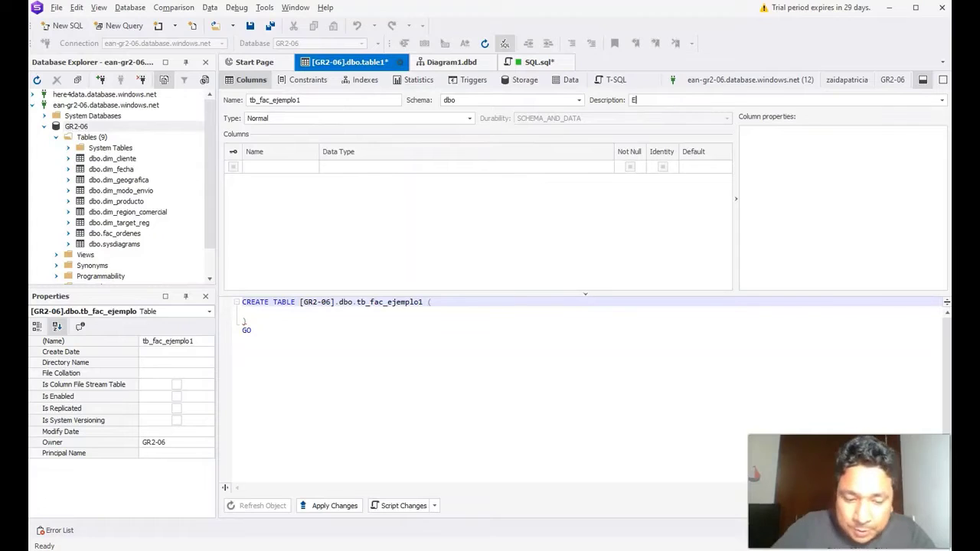
{"action": "type", "text": "sta es una tabla"}
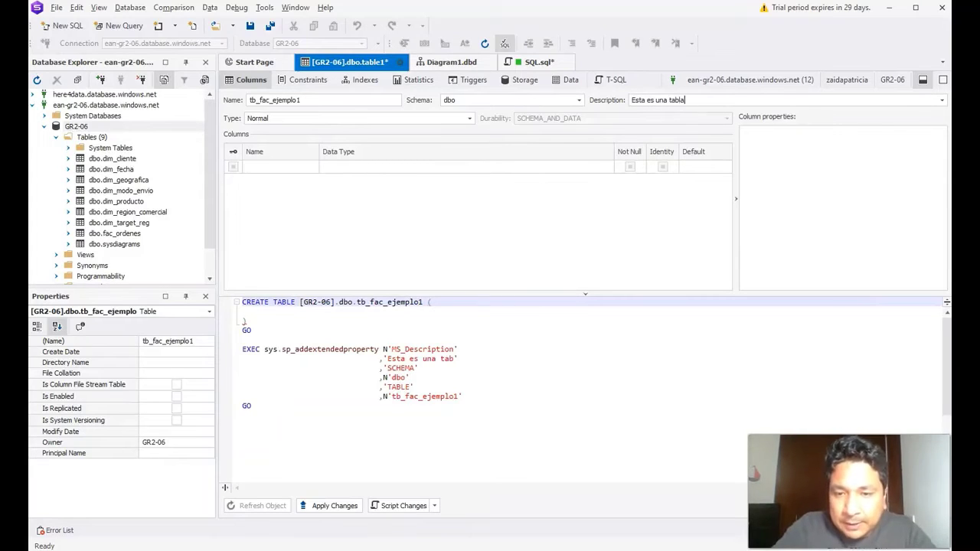
{"action": "type", "text": " que me permite "}
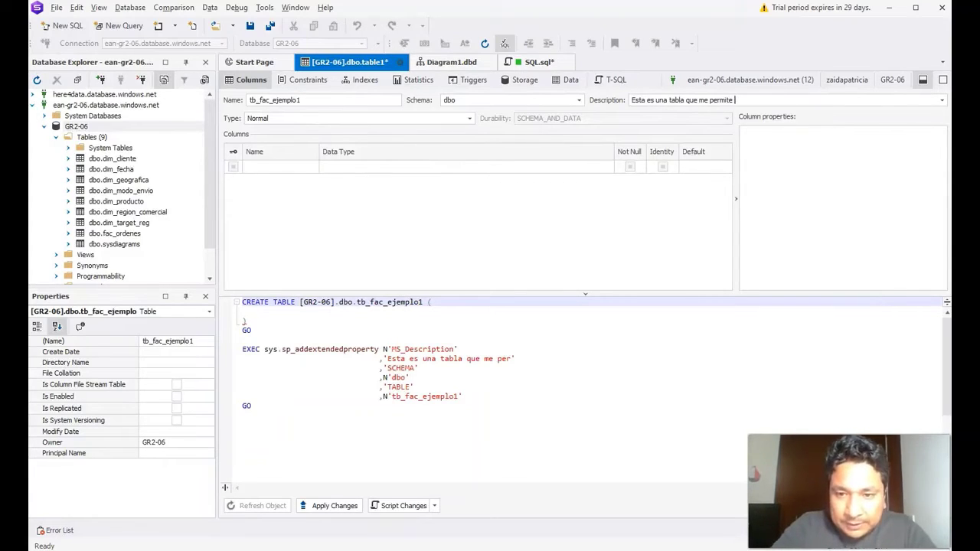
{"action": "type", "text": "ejemplificar"}
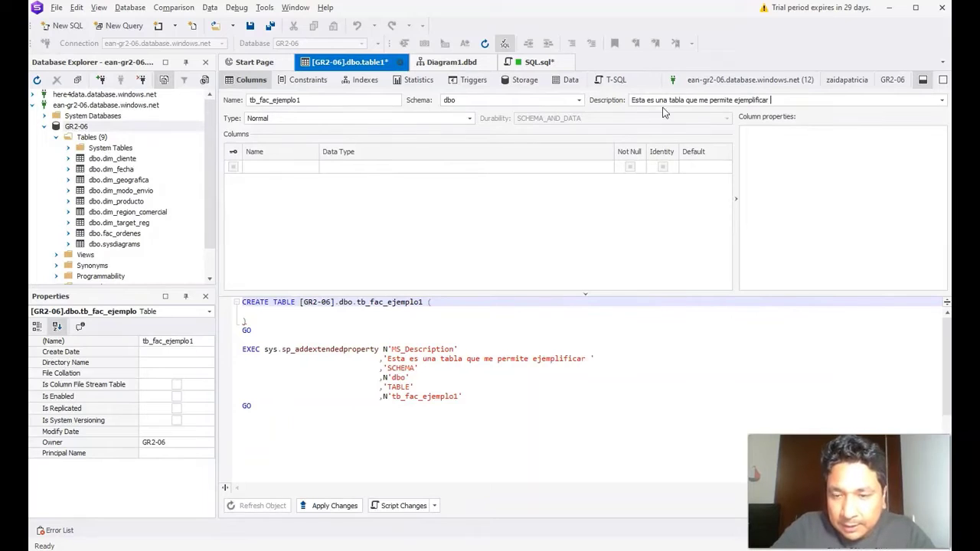
{"action": "type", "text": " la creacion de un obj"}
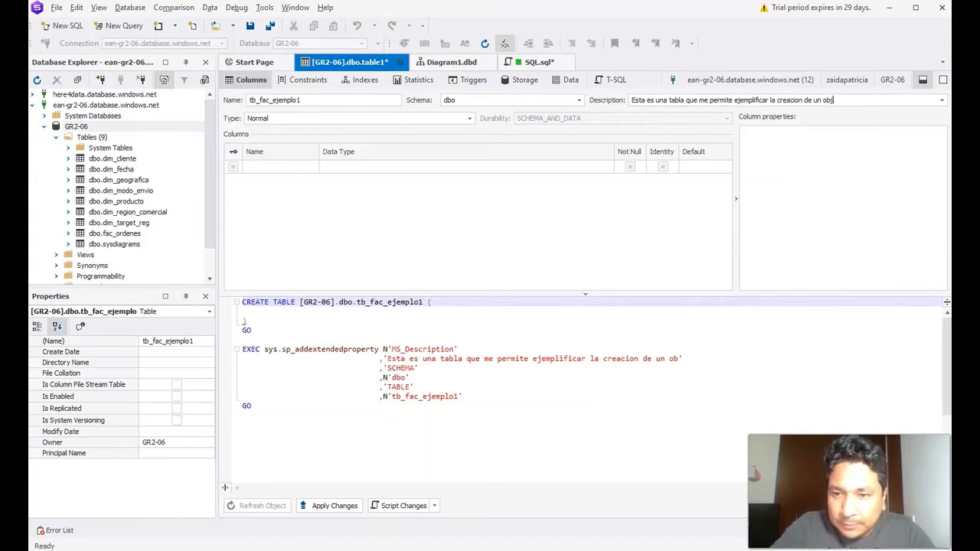
{"action": "type", "text": "eto en dbForge"}
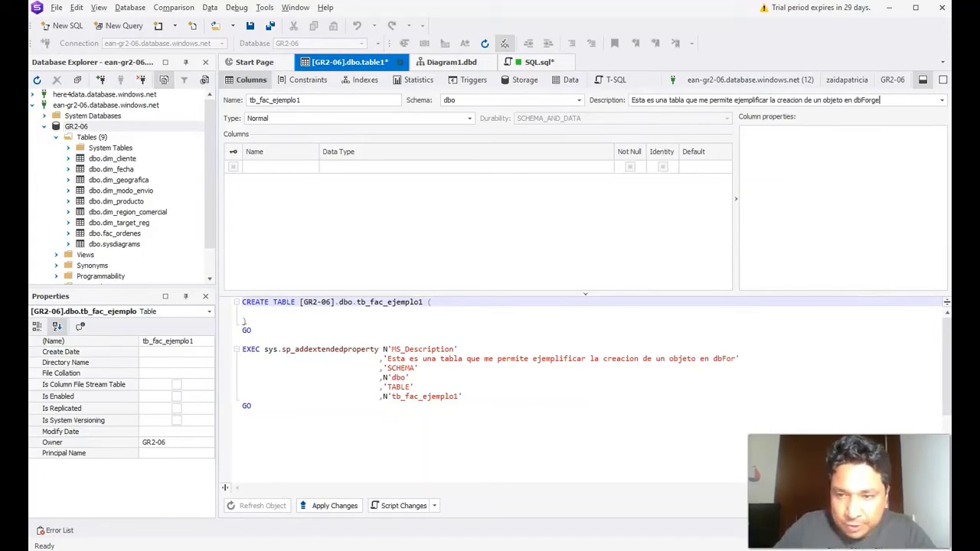
Step: Add the columns id_hecho1, num_cantidad_vendida and imp_ventas_totales to the Columns grid
{"action": "left_click", "coordinate": [273, 170]}
{"action": "left_click", "coordinate": [291, 167]}
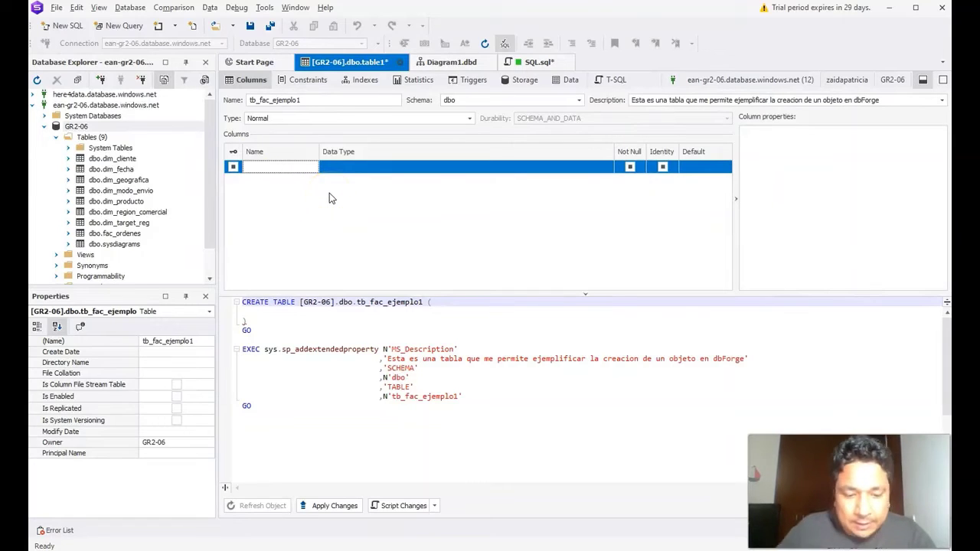
{"action": "type", "text": "id_hecho1"}
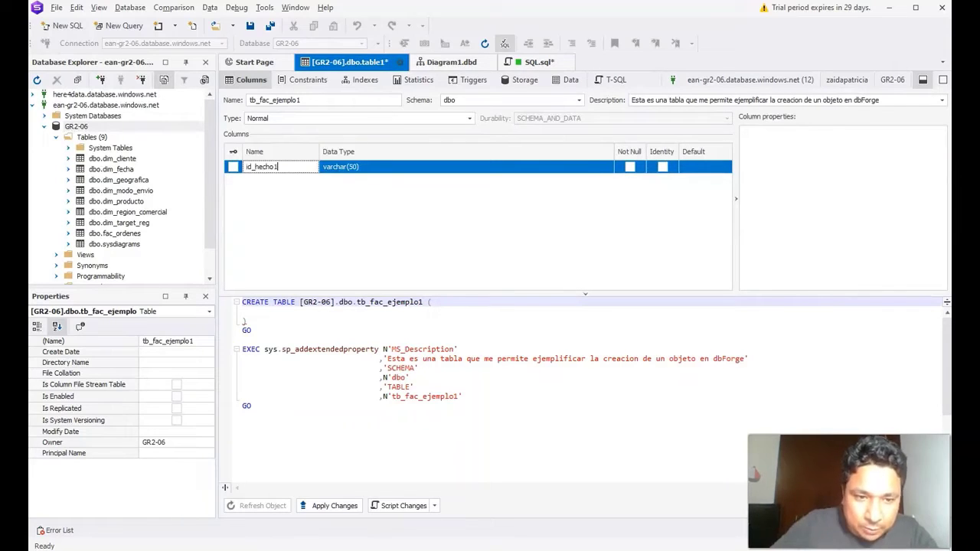
{"action": "left_click", "coordinate": [312, 244]}
{"action": "left_click", "coordinate": [247, 179]}
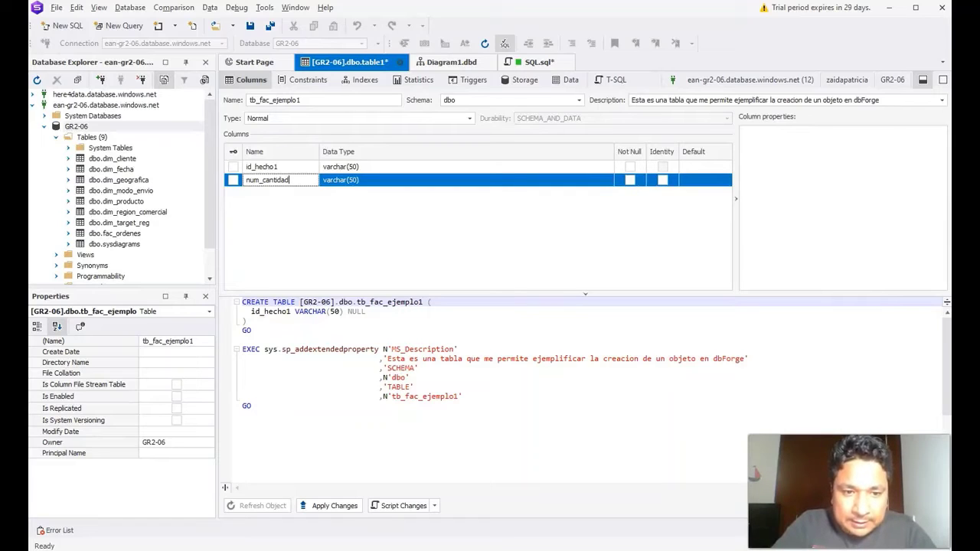
{"action": "type", "text": "num_cantidad_vendida"}
{"action": "left_click", "coordinate": [362, 228]}
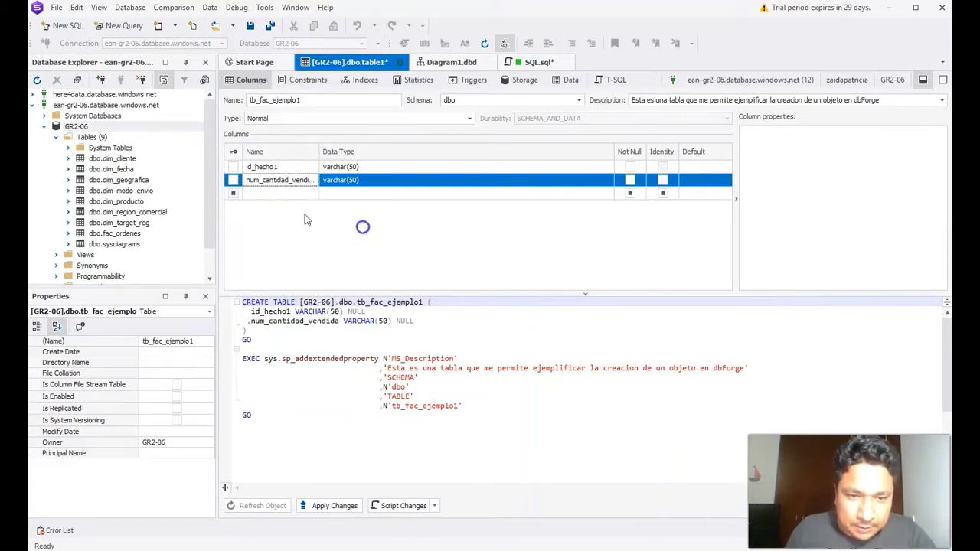
{"action": "left_click", "coordinate": [298, 220]}
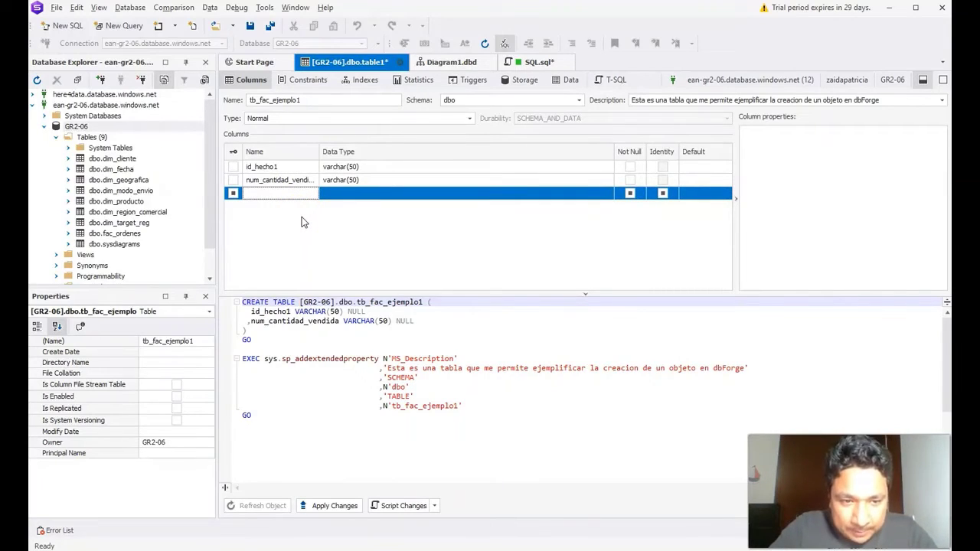
{"action": "type", "text": "des"}
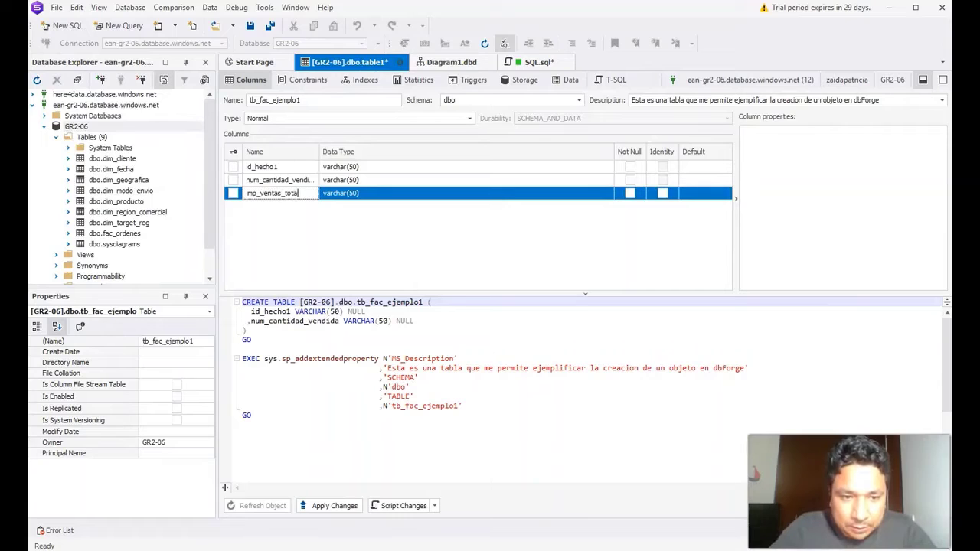
{"action": "key", "text": "Tab"}
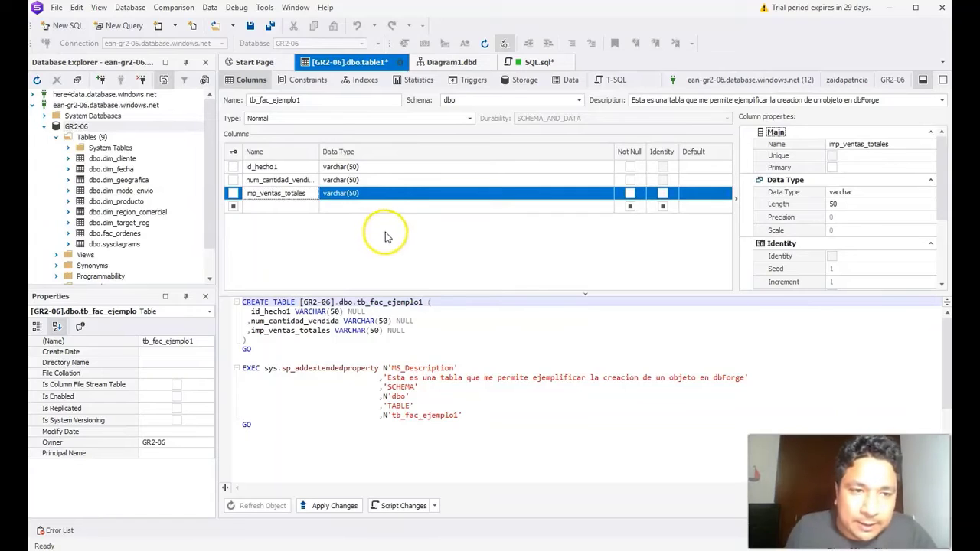
Step: Change id_hecho1's data type from varchar(50) to char(9)
{"action": "left_click", "coordinate": [377, 166]}
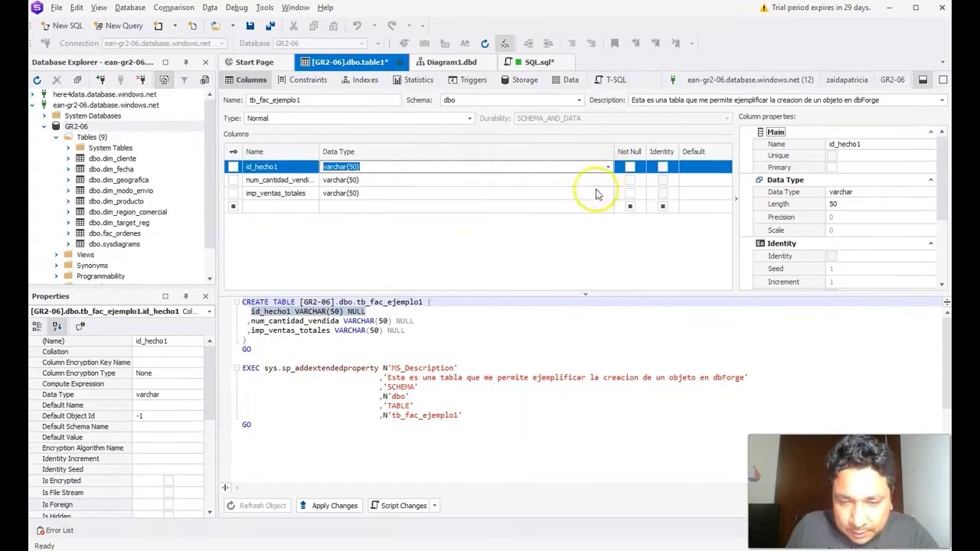
{"action": "left_click", "coordinate": [538, 244]}
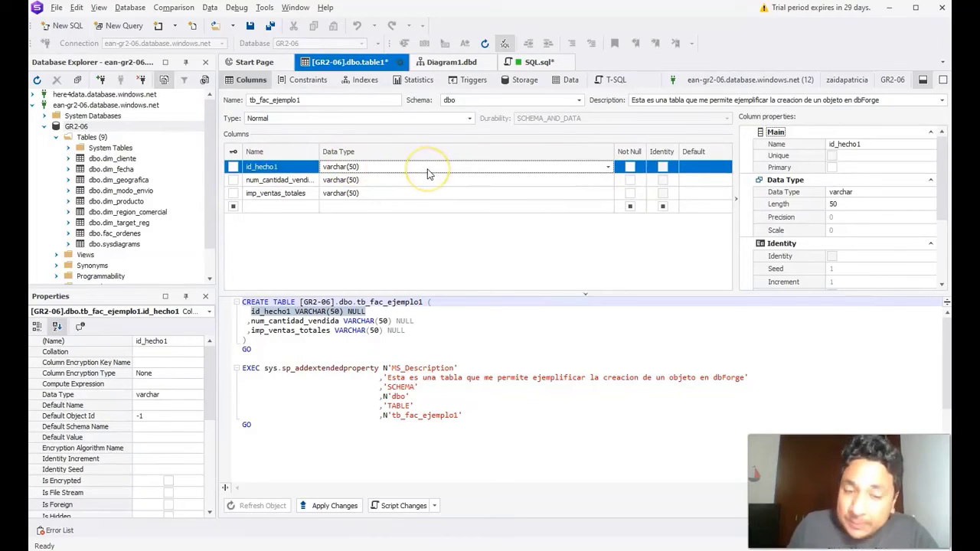
{"action": "left_click", "coordinate": [370, 168]}
{"action": "left_click", "coordinate": [336, 166]}
{"action": "left_click_drag", "start_coordinate": [335, 166], "coordinate": [315, 171]}
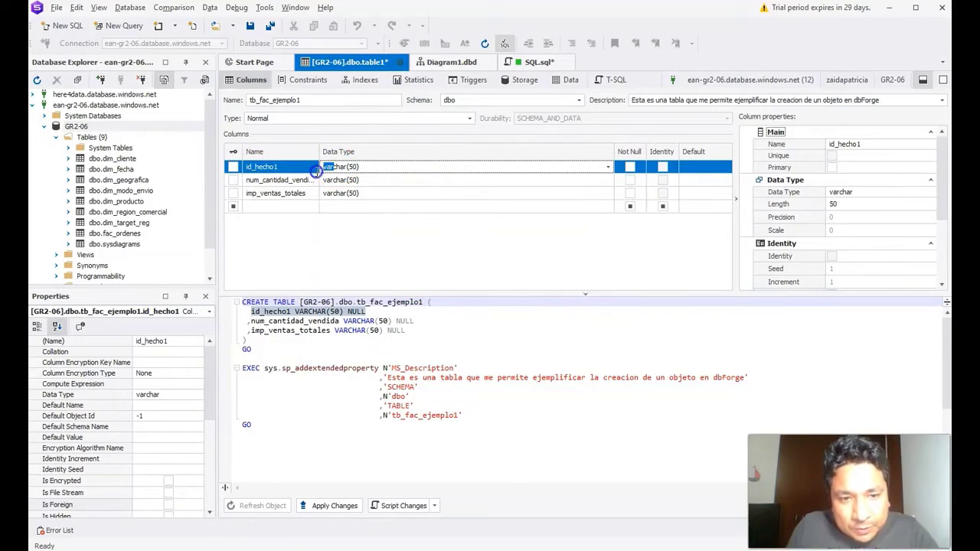
{"action": "key", "text": "Delete"}
{"action": "left_click", "coordinate": [339, 168]}
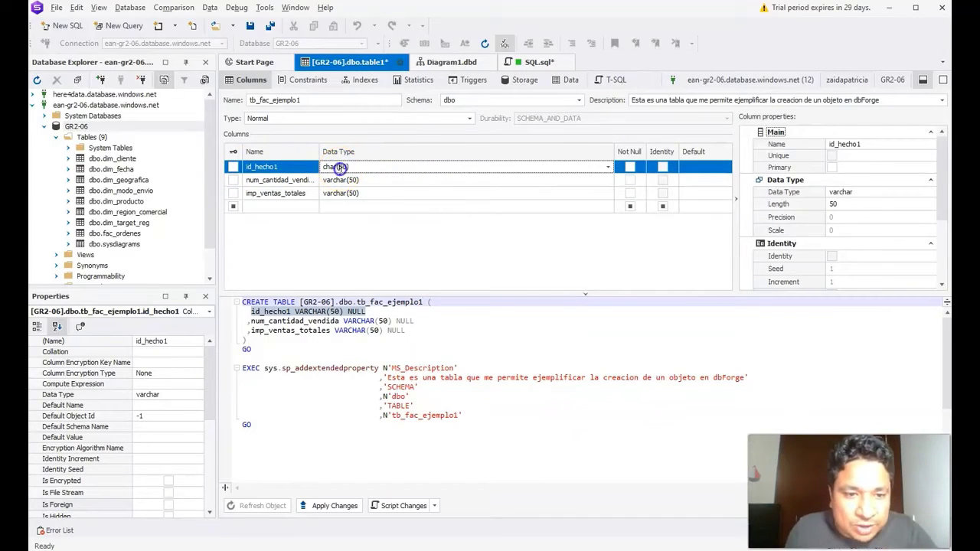
{"action": "type", "text": "9"}
{"action": "left_click", "coordinate": [367, 179]}
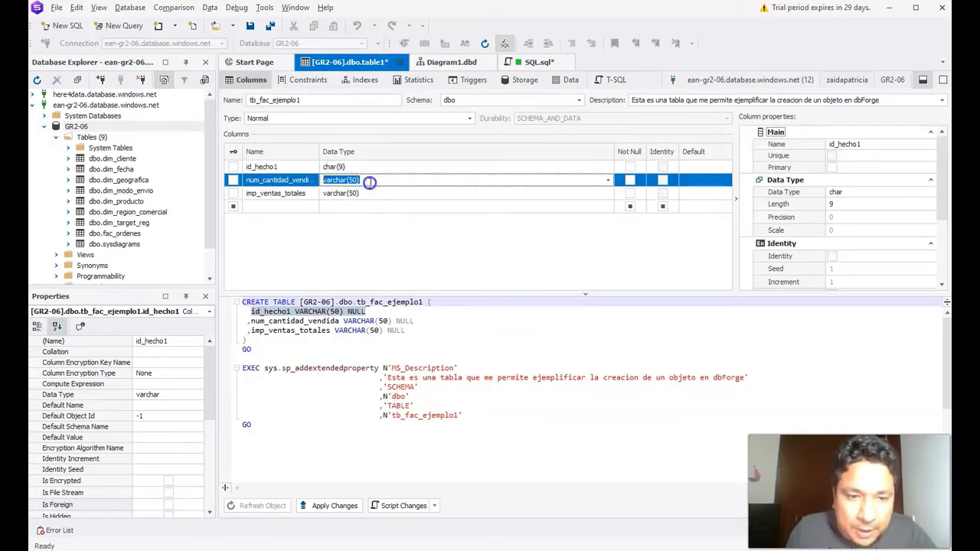
{"action": "left_click", "coordinate": [363, 170]}
{"action": "left_click", "coordinate": [843, 204]}
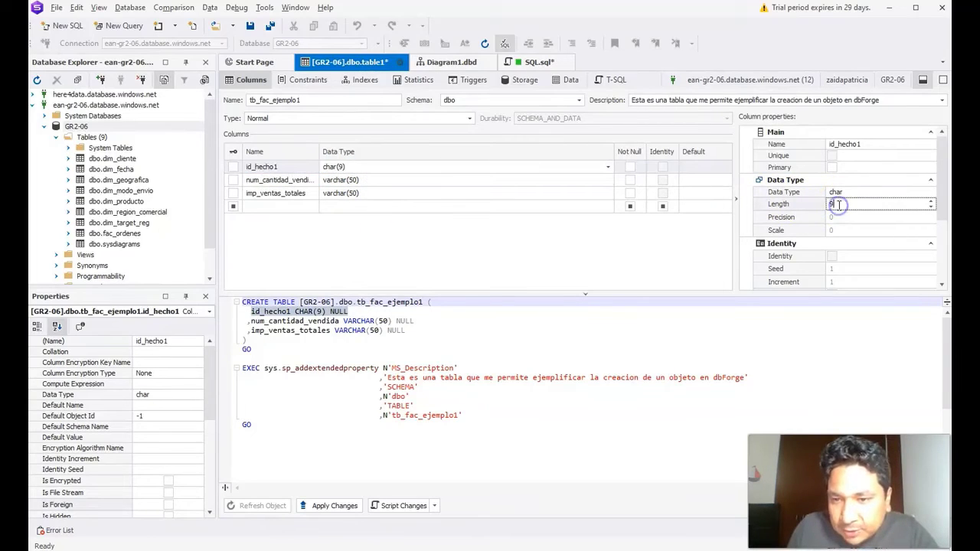
{"action": "left_click", "coordinate": [647, 249]}
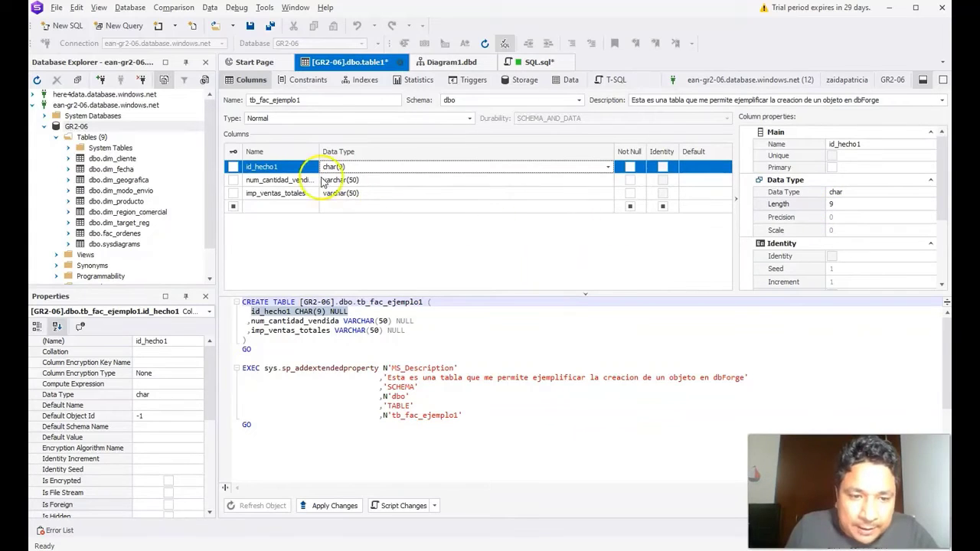
Step: Set num_cantidad_vendida to int and imp_ventas_totales to float
{"action": "left_click", "coordinate": [356, 181]}
{"action": "left_click", "coordinate": [609, 181]}
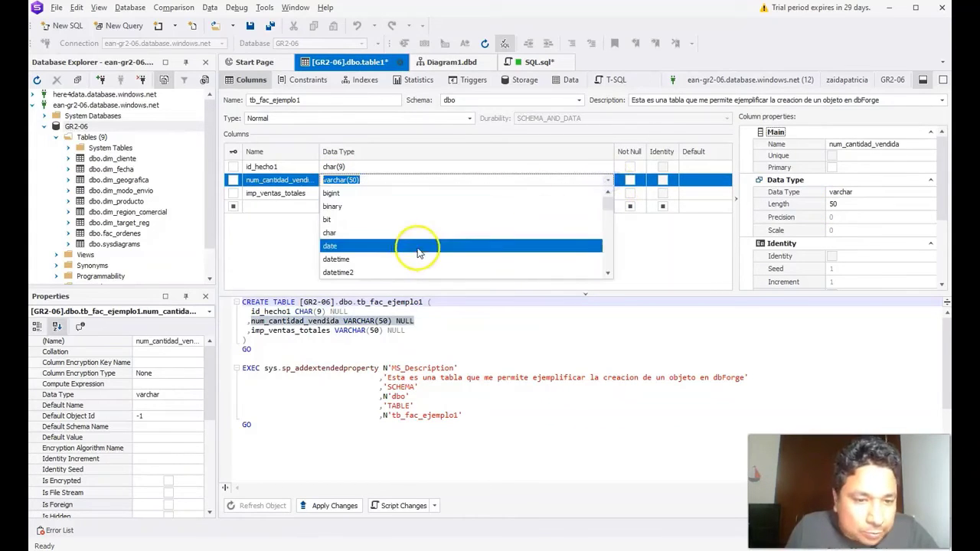
{"action": "scroll", "coordinate": [416, 249], "scroll_direction": "down", "scroll_amount": 5}
{"action": "scroll", "coordinate": [379, 226], "scroll_direction": "up", "scroll_amount": 4}
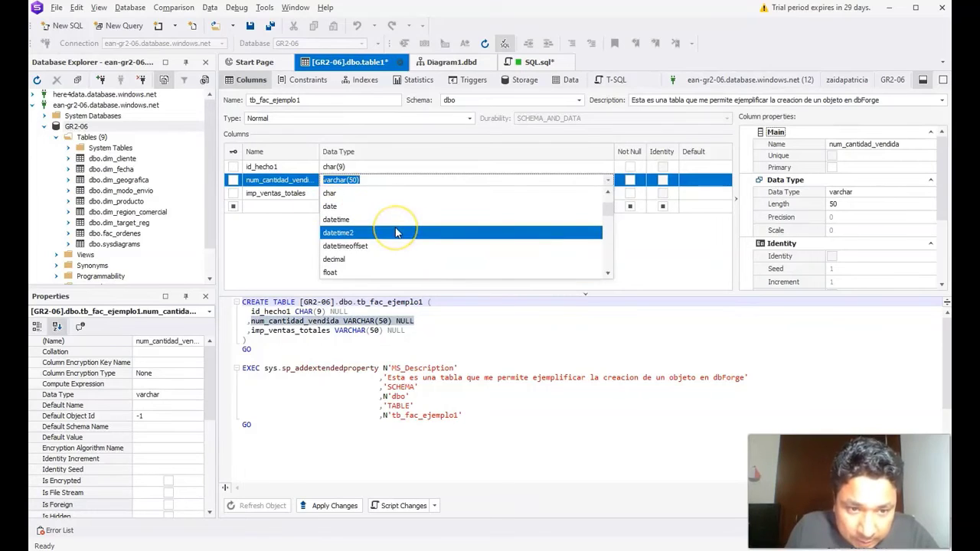
{"action": "scroll", "coordinate": [396, 232], "scroll_direction": "down", "scroll_amount": 3}
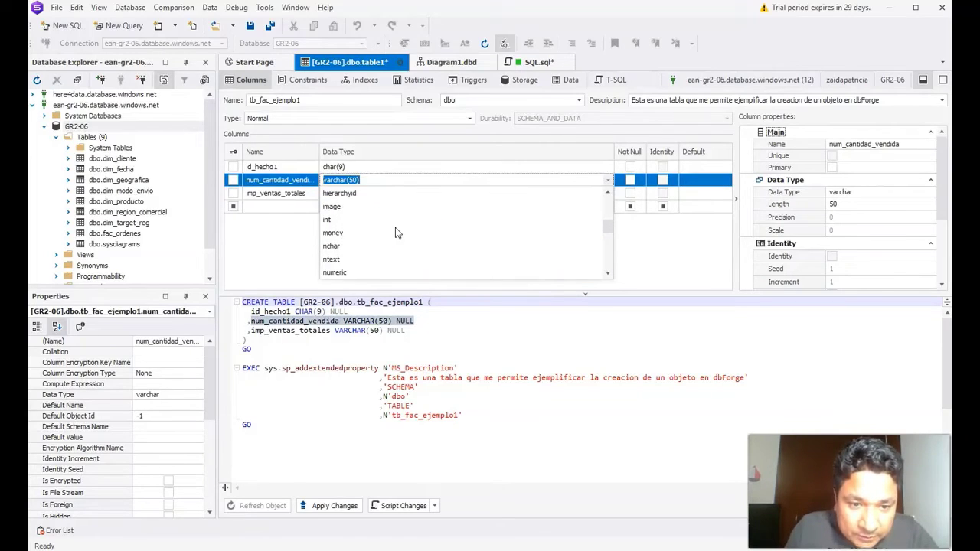
{"action": "left_click", "coordinate": [348, 220]}
{"action": "left_click", "coordinate": [394, 193]}
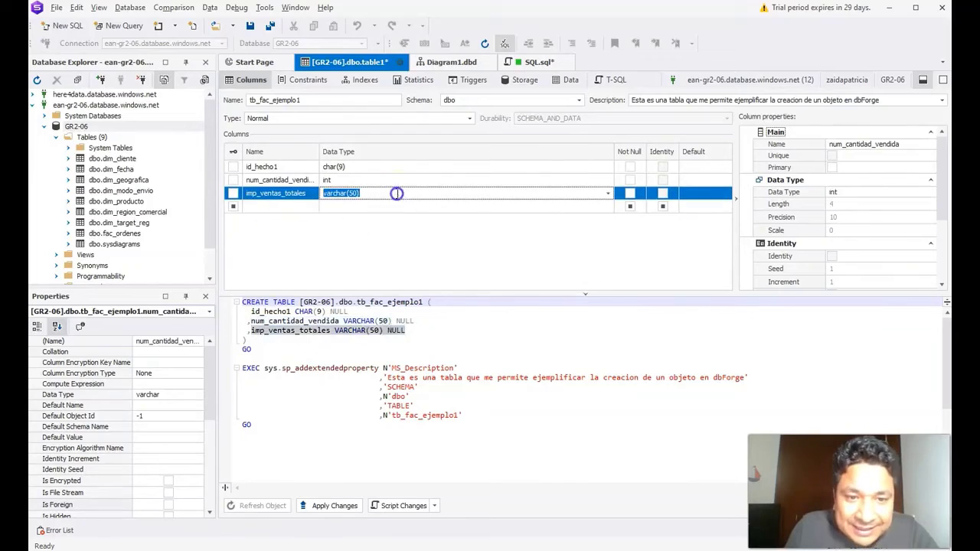
{"action": "left_click", "coordinate": [608, 194]}
{"action": "scroll", "coordinate": [512, 234], "scroll_direction": "down", "scroll_amount": 2}
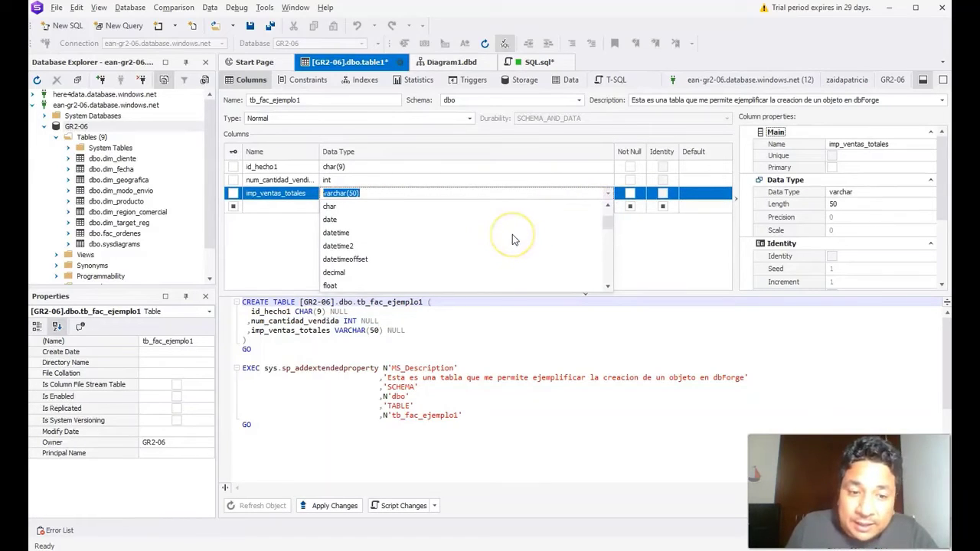
{"action": "left_click", "coordinate": [395, 245]}
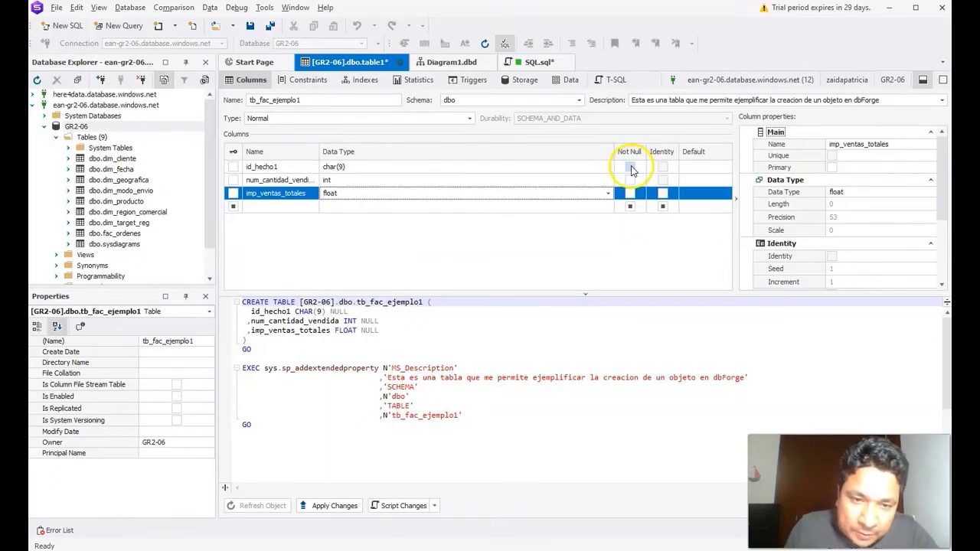
Step: Mark id_hecho1, num_cantidad_vendida and imp_ventas_totales as Not Null
{"action": "left_click", "coordinate": [631, 167]}
{"action": "left_click", "coordinate": [629, 180]}
{"action": "left_click", "coordinate": [629, 193]}
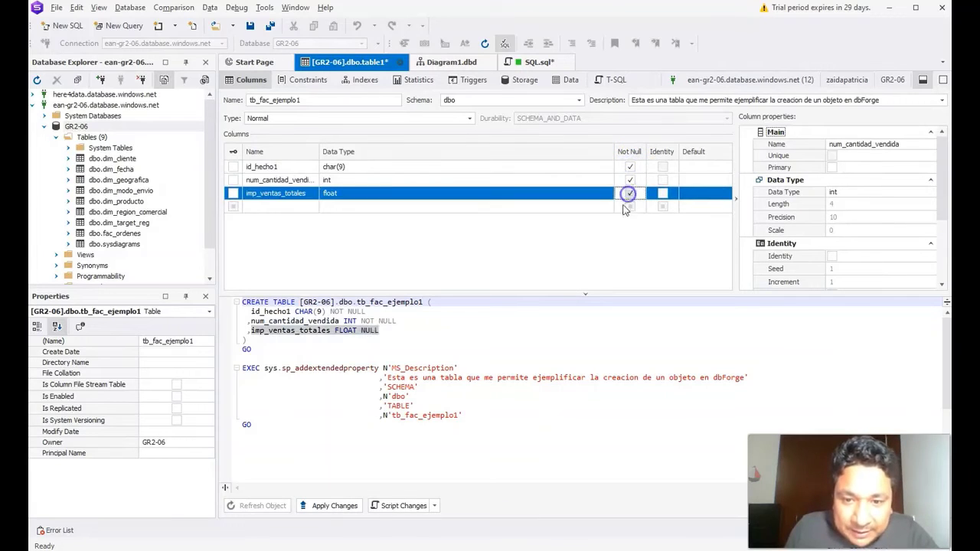
Step: Review the generated CREATE TABLE script and apply the changes to create tb_fac_ejemplo1
{"action": "left_click", "coordinate": [592, 265]}
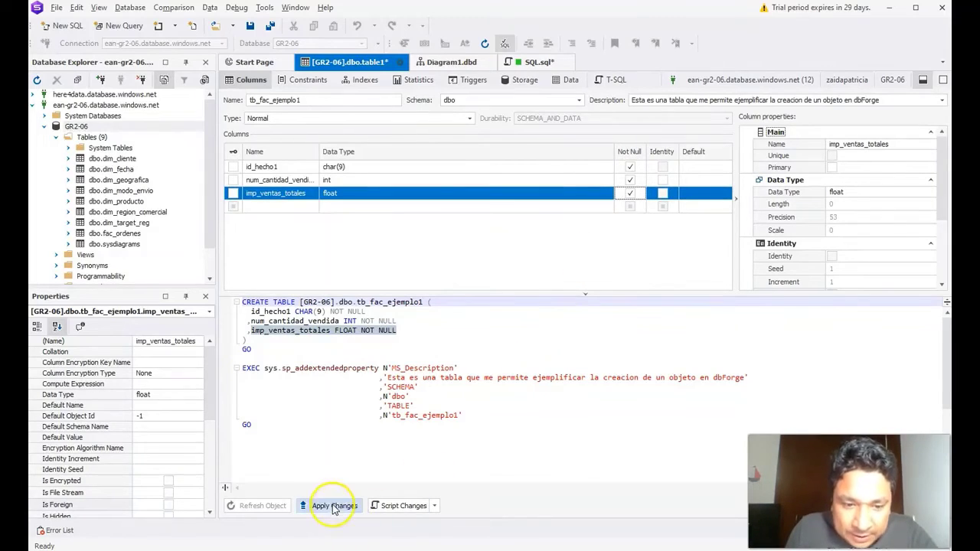
{"action": "left_click_drag", "start_coordinate": [258, 422], "coordinate": [239, 304]}
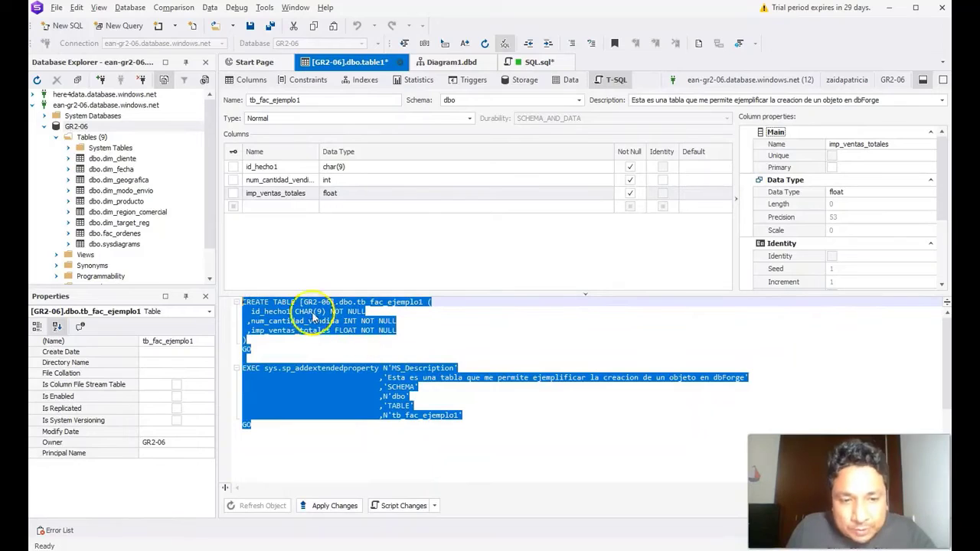
{"action": "left_click", "coordinate": [417, 314]}
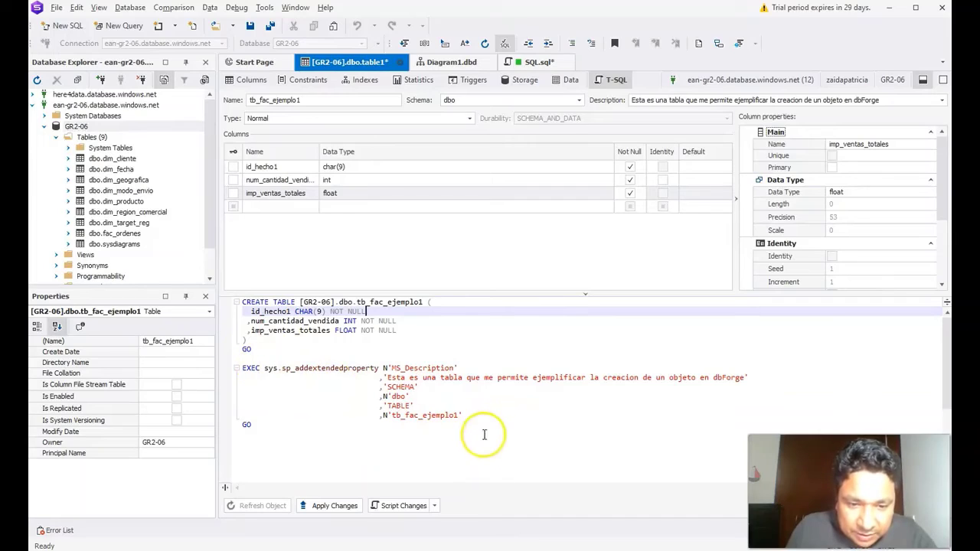
{"action": "left_click", "coordinate": [340, 510]}
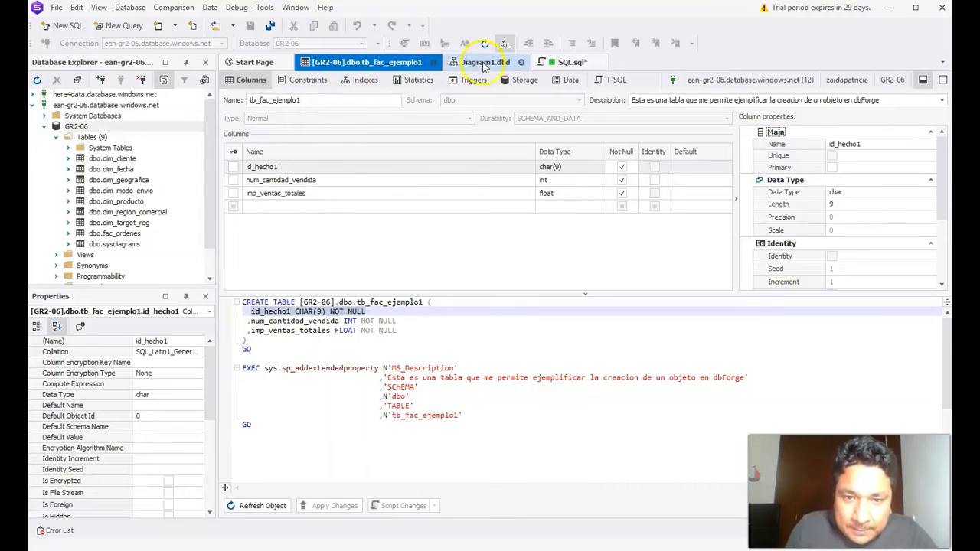
Step: Refresh GR2-06 and drag dbo.tb_fac_ejemplo1 onto Diagram1, positioning it left of fac_ordenes
{"action": "left_click", "coordinate": [484, 62]}
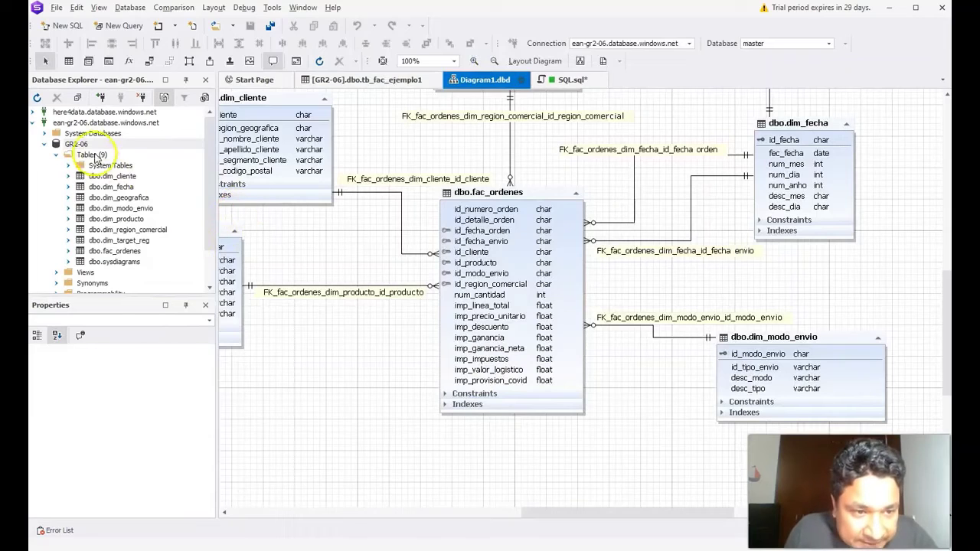
{"action": "right_click", "coordinate": [80, 143]}
{"action": "left_click", "coordinate": [118, 375]}
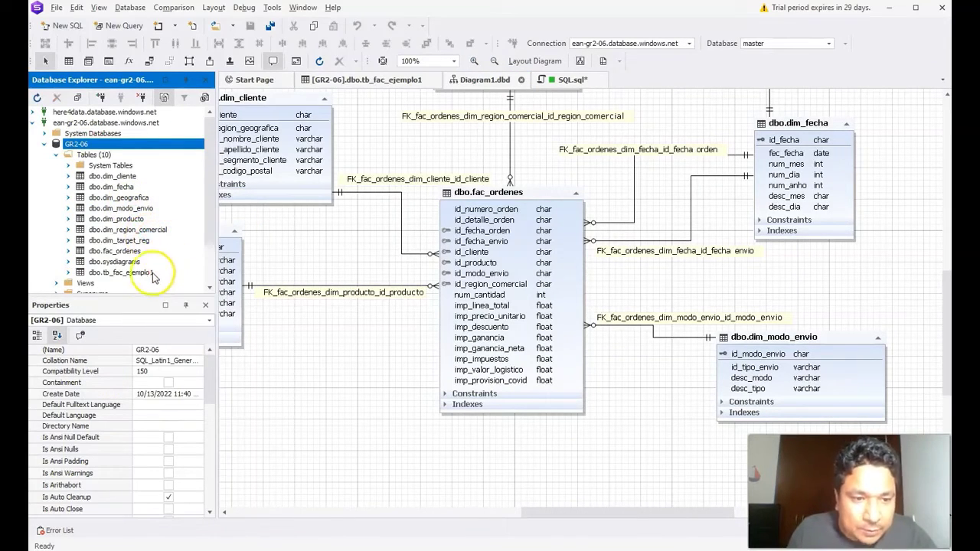
{"action": "left_click", "coordinate": [123, 273]}
{"action": "left_click_drag", "start_coordinate": [104, 275], "coordinate": [326, 382]}
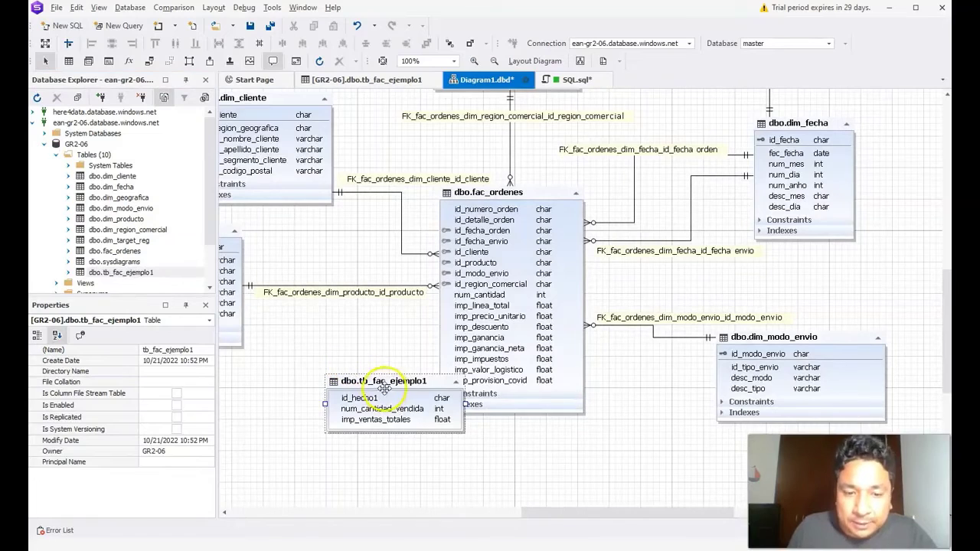
{"action": "left_click_drag", "start_coordinate": [390, 387], "coordinate": [340, 368]}
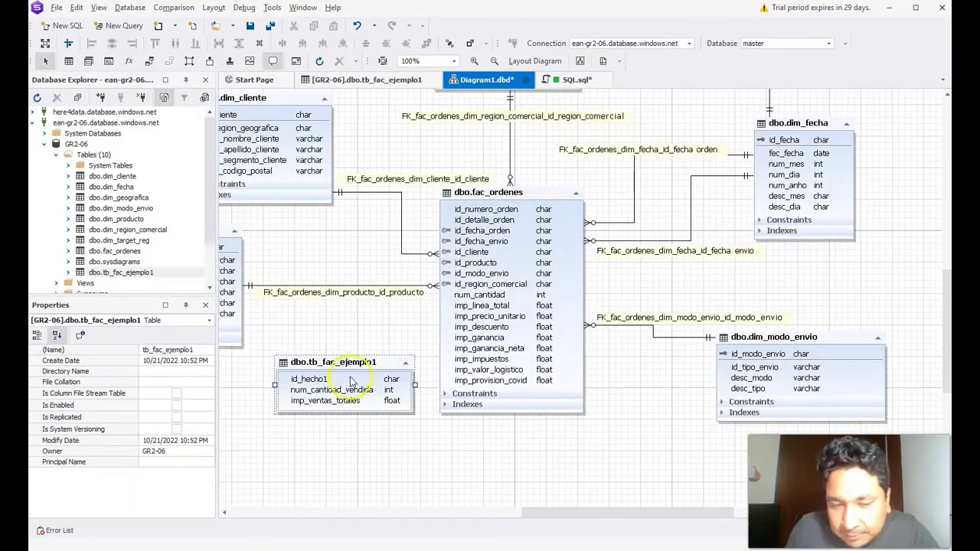
{"action": "left_click", "coordinate": [356, 371]}
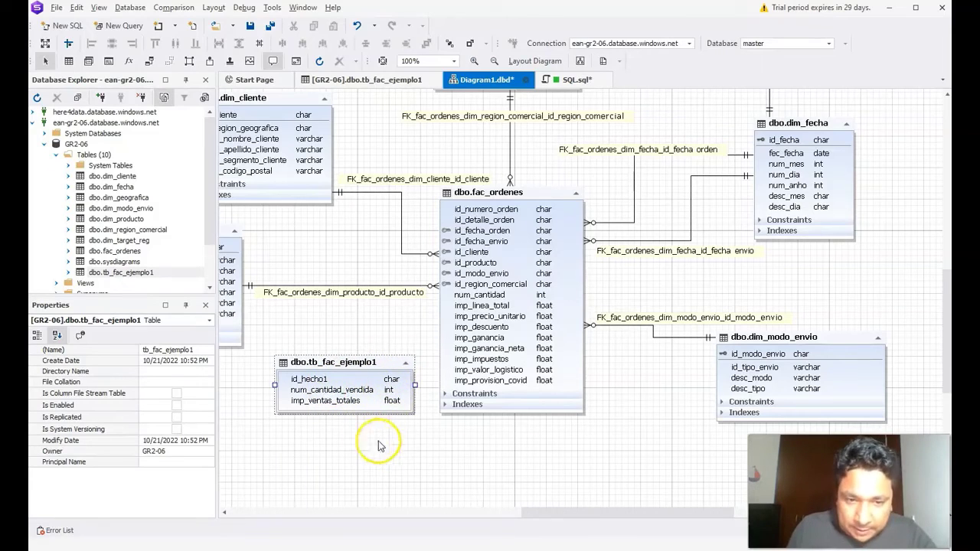
{"action": "left_click_drag", "start_coordinate": [336, 363], "coordinate": [330, 358]}
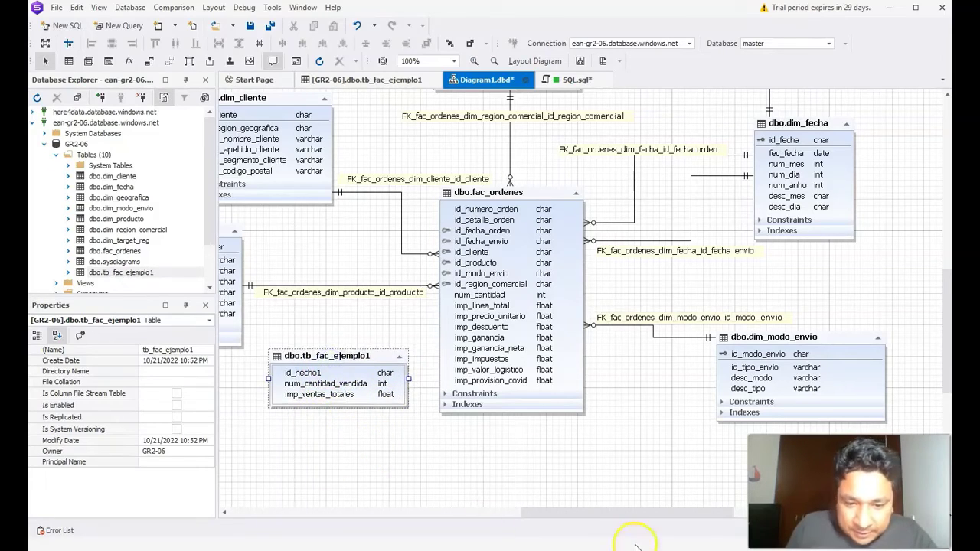
Step: Begin drawing a relationship from tb_fac_ejemplo1's id_hecho1 column in the diagram
{"action": "left_click_drag", "start_coordinate": [604, 513], "coordinate": [527, 509]}
{"action": "left_click", "coordinate": [518, 373]}
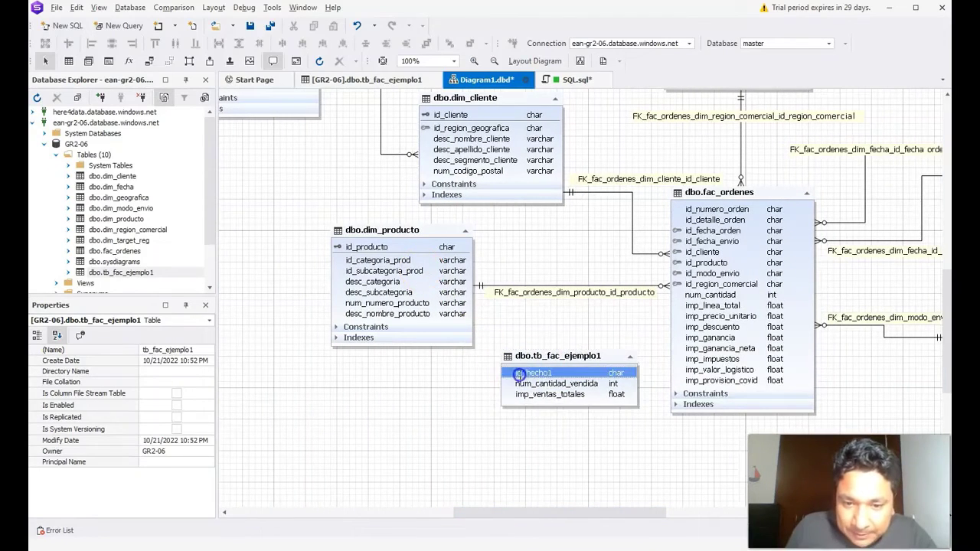
{"action": "left_click", "coordinate": [547, 372]}
{"action": "mouse_move", "coordinate": [540, 373]}
{"action": "left_mouse_down"}
{"action": "mouse_move", "coordinate": [460, 314]}
{"action": "mouse_move", "coordinate": [436, 272]}
{"action": "mouse_move", "coordinate": [411, 260]}
{"action": "mouse_move", "coordinate": [406, 273]}
{"action": "left_mouse_up"}
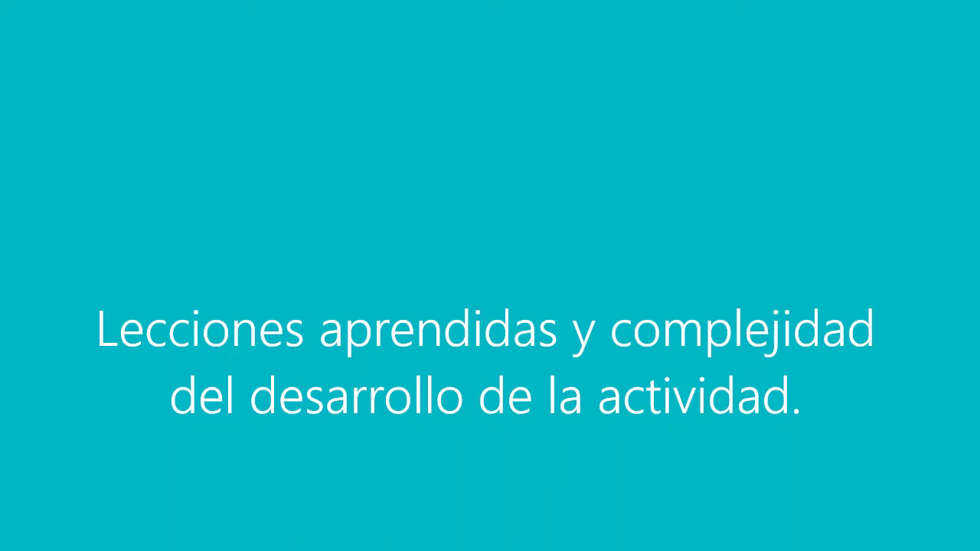